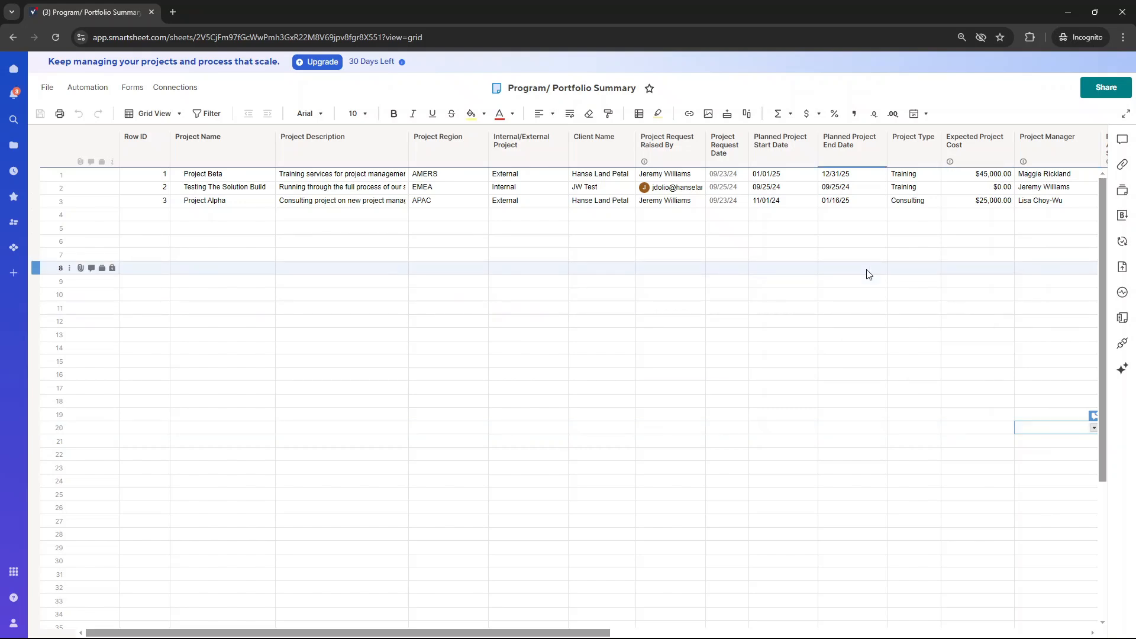
# - Examine the listed projects and the sheet's columns from Project Name across to Project Status and the actual dates and cost
pyautogui.moveTo(219, 174); pyautogui.dragTo(220, 244)
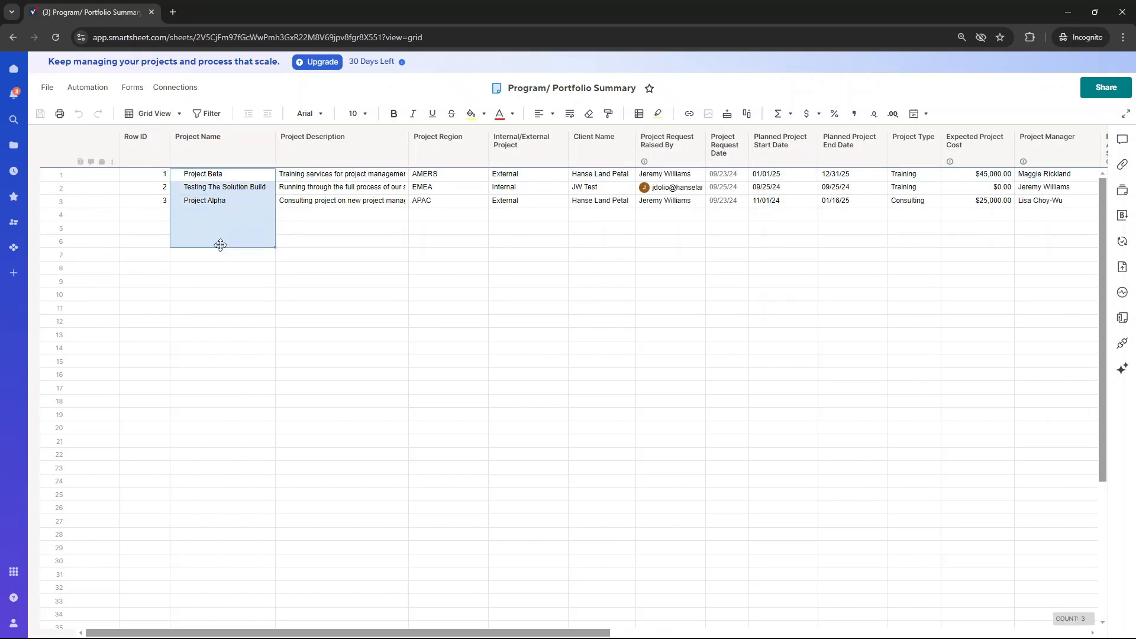
pyautogui.click(207, 200)
pyautogui.moveTo(206, 197); pyautogui.dragTo(215, 173)
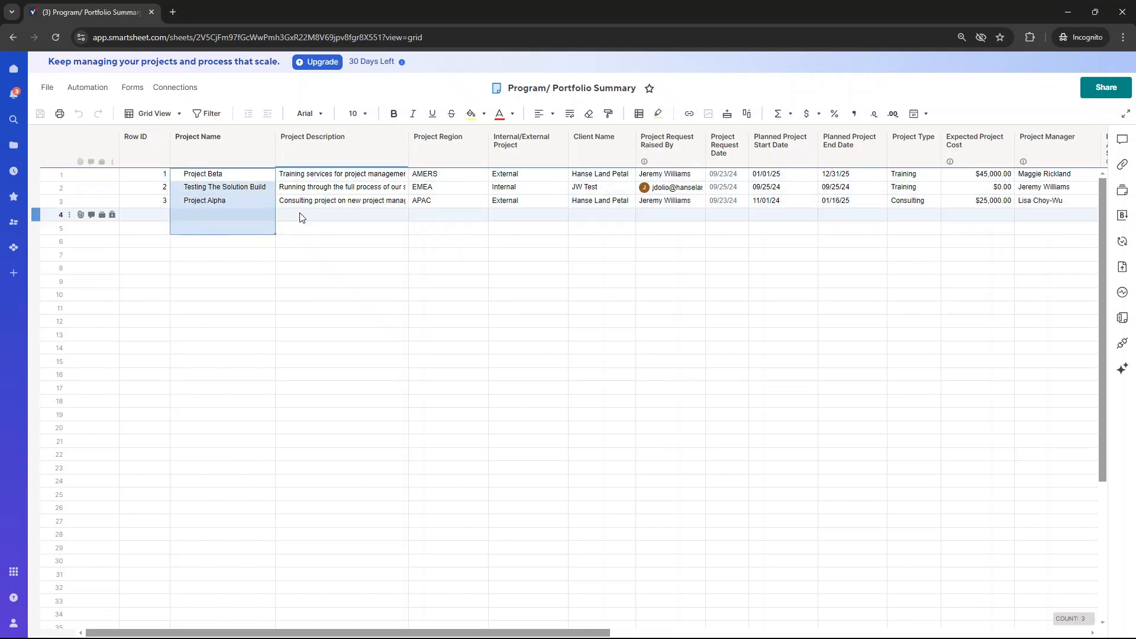
pyautogui.click(329, 201)
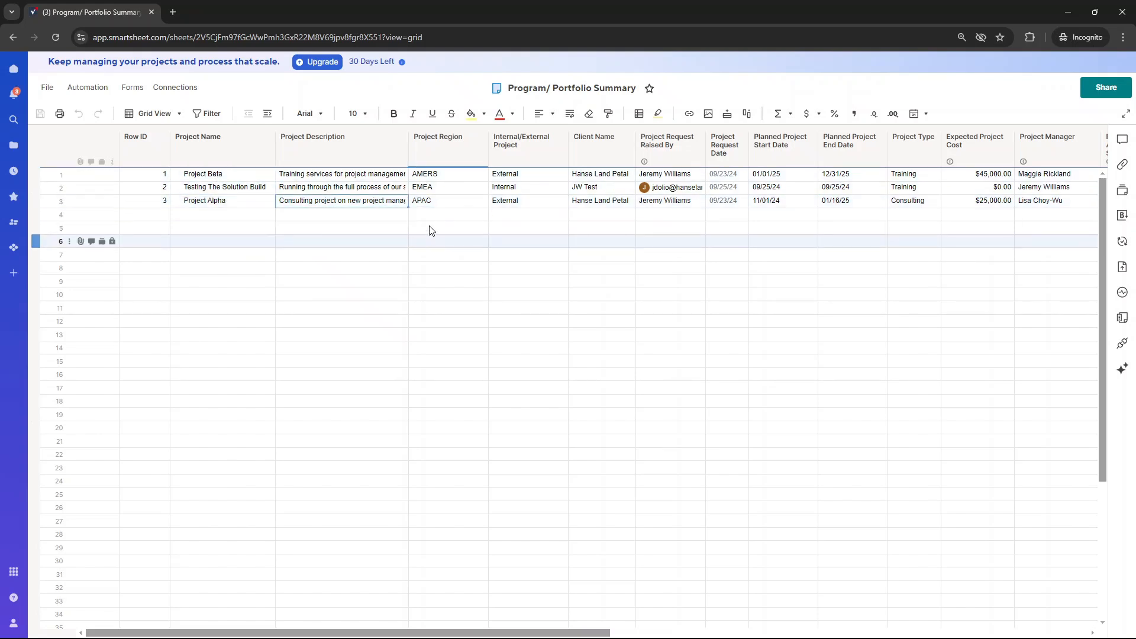
pyautogui.click(500, 201)
pyautogui.press('Up')
pyautogui.press('Up')
pyautogui.press('Right')
pyautogui.press('Right')
pyautogui.press('Right')
pyautogui.press('Right')
pyautogui.press('Right')
pyautogui.press('Right')
pyautogui.press('Right')
pyautogui.press('Right')
pyautogui.press('Right')
pyautogui.press('Right')
pyautogui.press('Right')
pyautogui.press('Right')
pyautogui.press('Right')
pyautogui.press('Right')
pyautogui.press('Right')
pyautogui.press('Right')
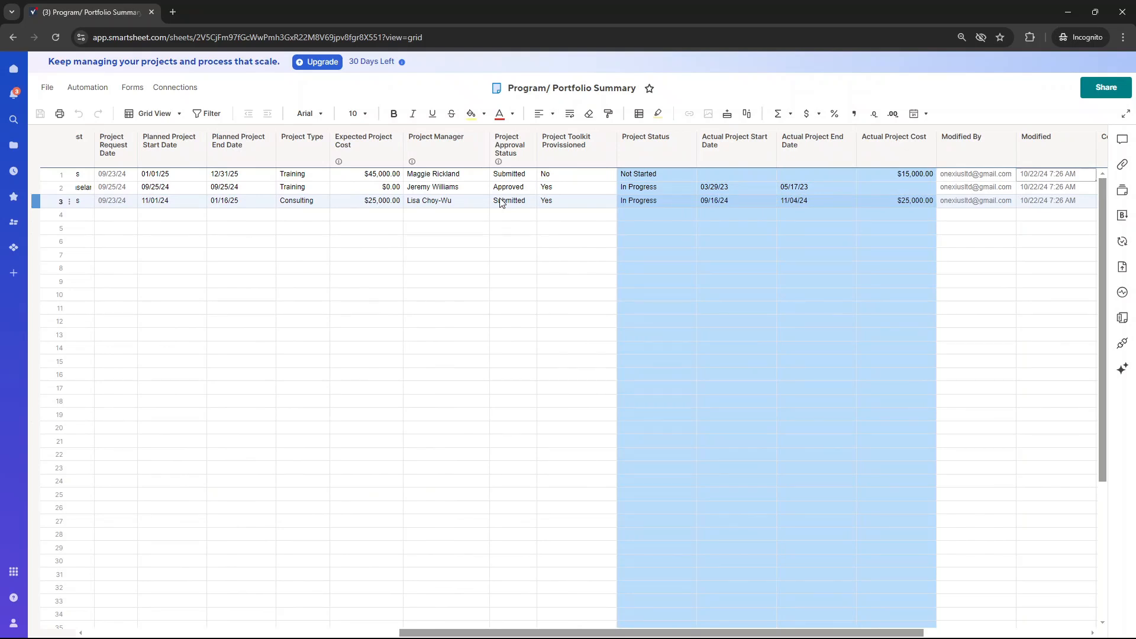
# - Review the Project Beta row's fields from Project Status back to Project Region and across to Expected Project Cost
pyautogui.click(655, 173)
pyautogui.press('Left')
pyautogui.press('Left')
pyautogui.press('Left')
pyautogui.press('Left')
pyautogui.press('Left')
pyautogui.press('Left')
pyautogui.press('Left')
pyautogui.press('Left')
pyautogui.press('Left')
pyautogui.press('Left')
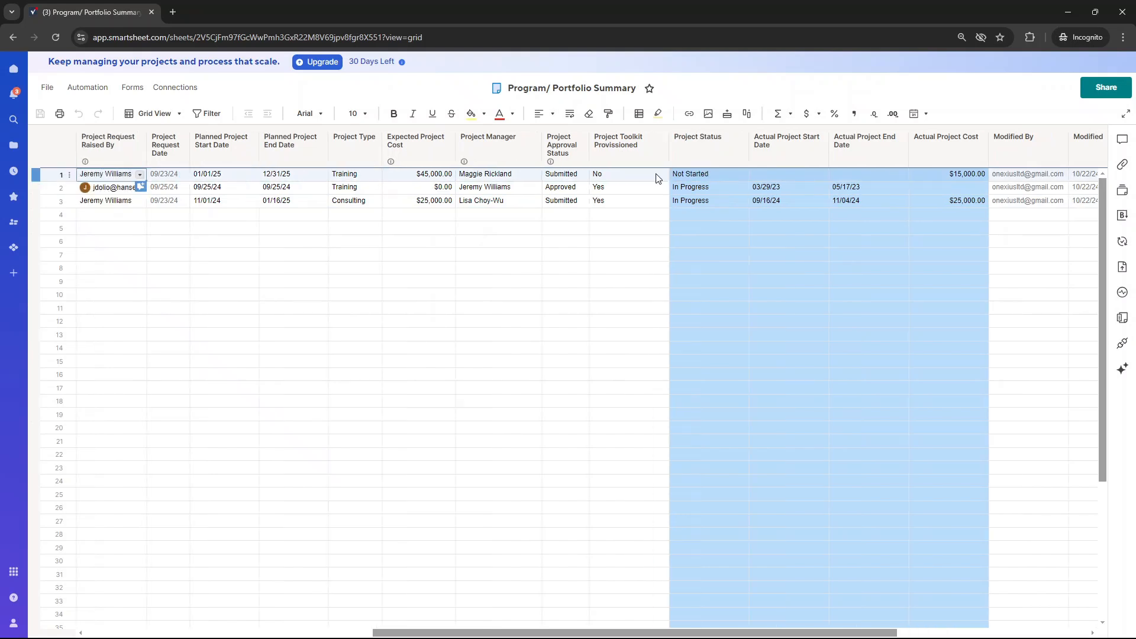
pyautogui.press('Left')
pyautogui.press('Left')
pyautogui.press('Left')
pyautogui.press('Left')
pyautogui.press('Right')
pyautogui.press('Right')
pyautogui.press('Right')
pyautogui.press('Right')
pyautogui.press('Right')
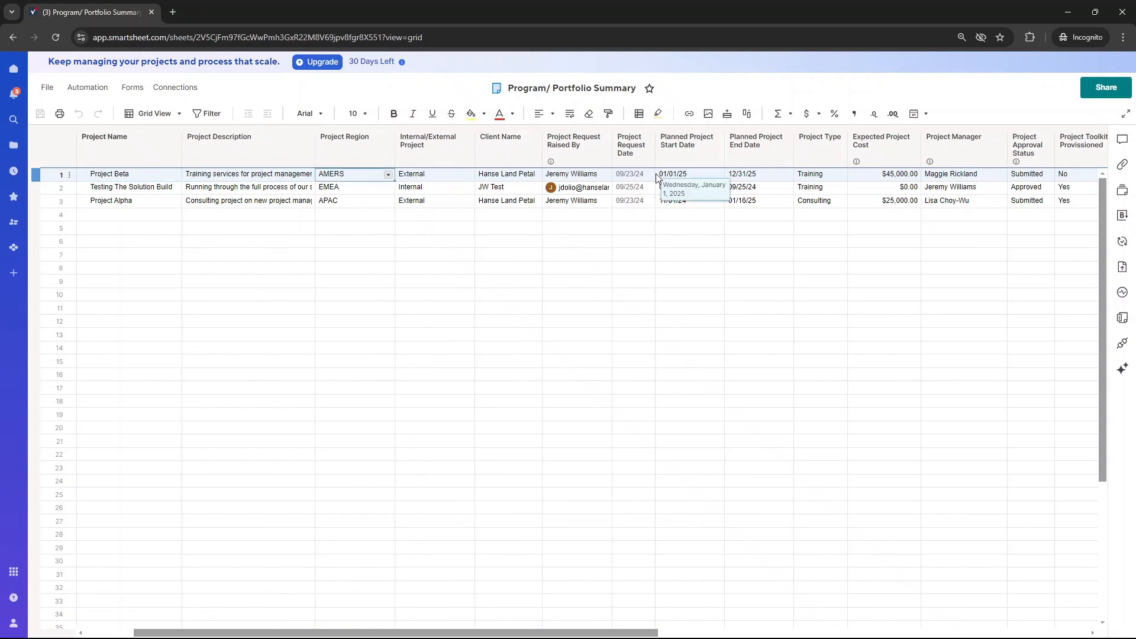
pyautogui.press('Right')
pyautogui.press('Right')
pyautogui.press('Right')
pyautogui.press('Right')
pyautogui.press('Right')
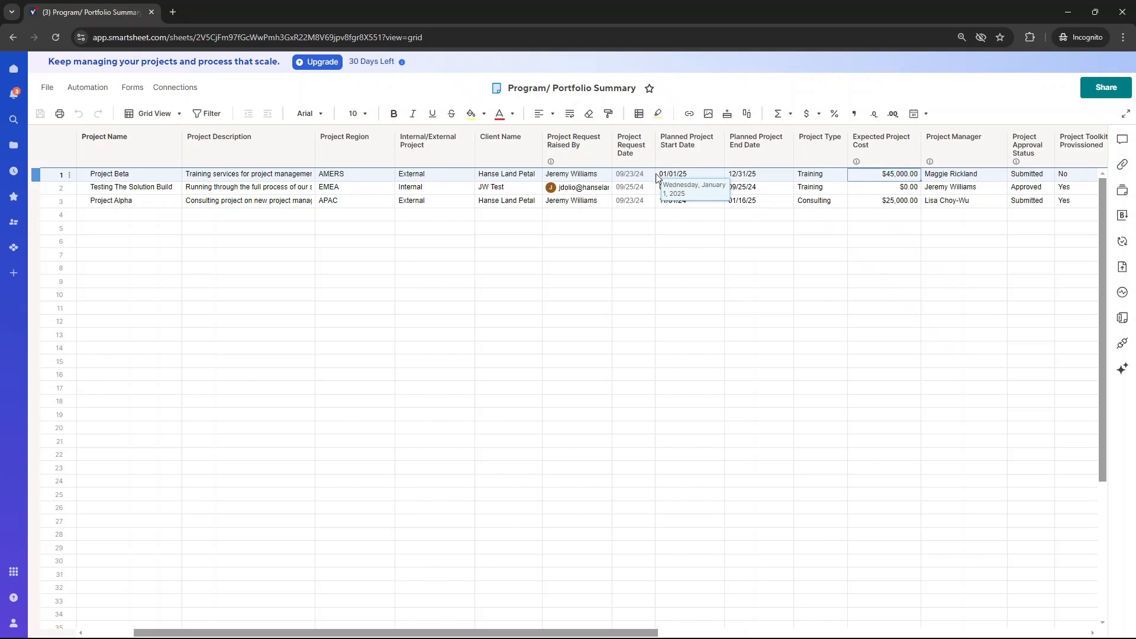
pyautogui.click(493, 233)
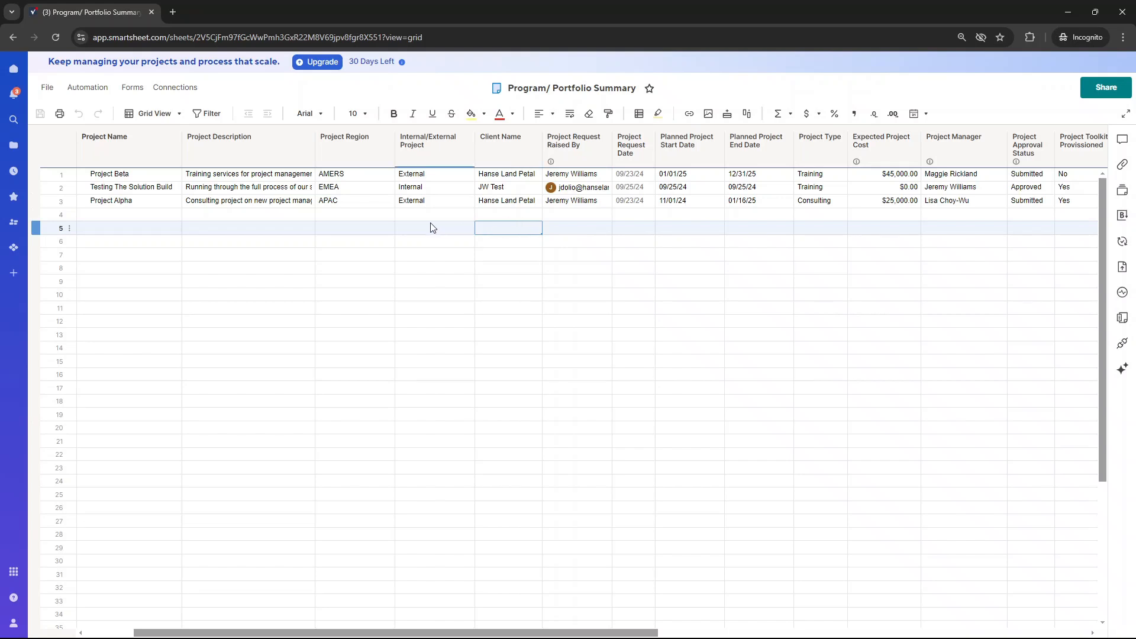
# - Create an automation workflow from scratch and name it "Locking Down Completed Project Rows"
pyautogui.click(95, 92)
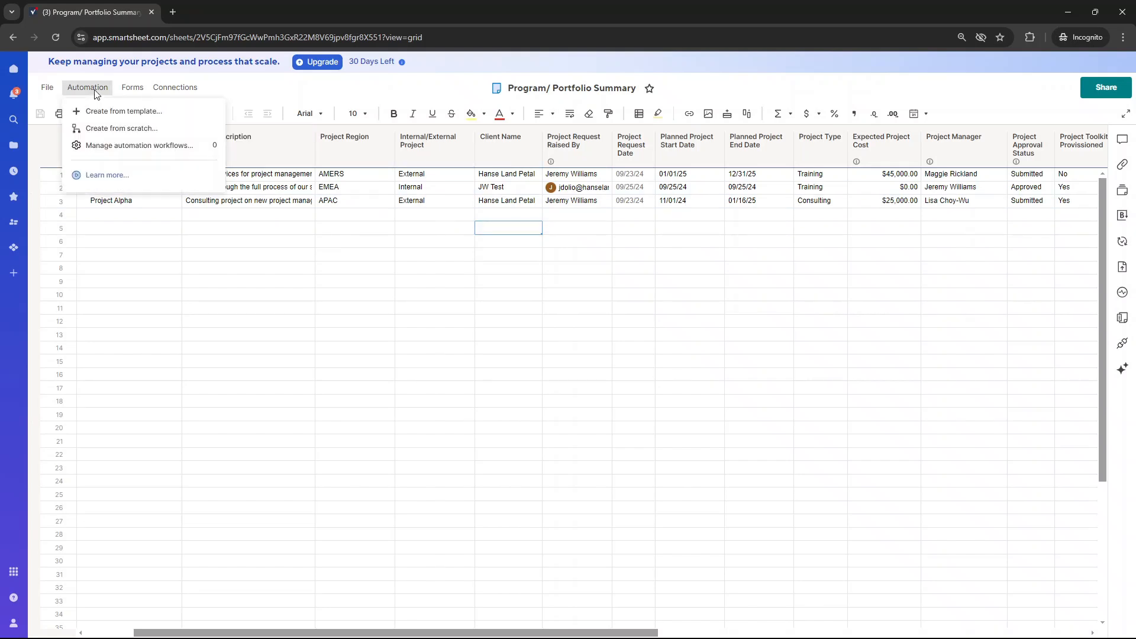
pyautogui.click(116, 130)
pyautogui.write('Lock')
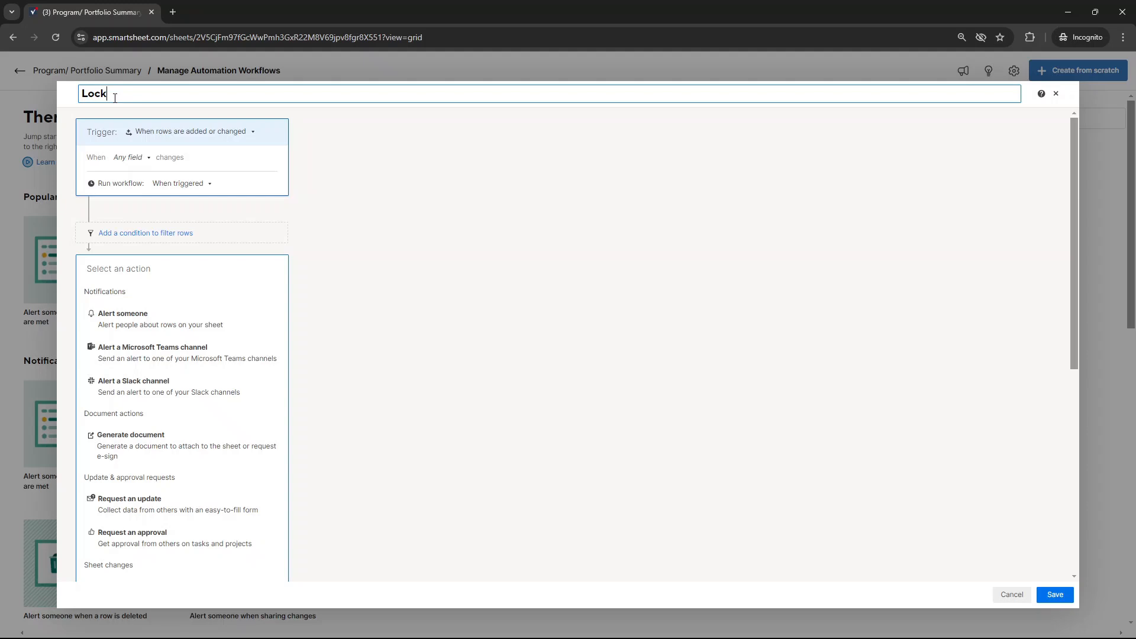
pyautogui.write('ing Diwn')
pyautogui.press('BackSpace')
pyautogui.press('BackSpace')
pyautogui.write('own Completed Project Rows')
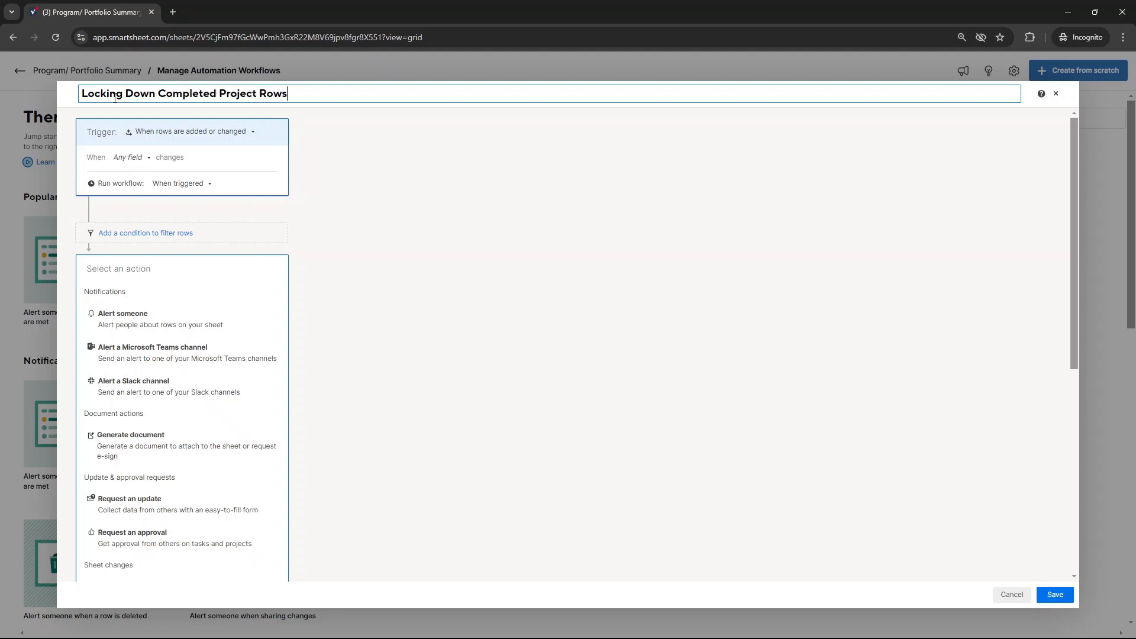
pyautogui.tripleClick(114, 98)
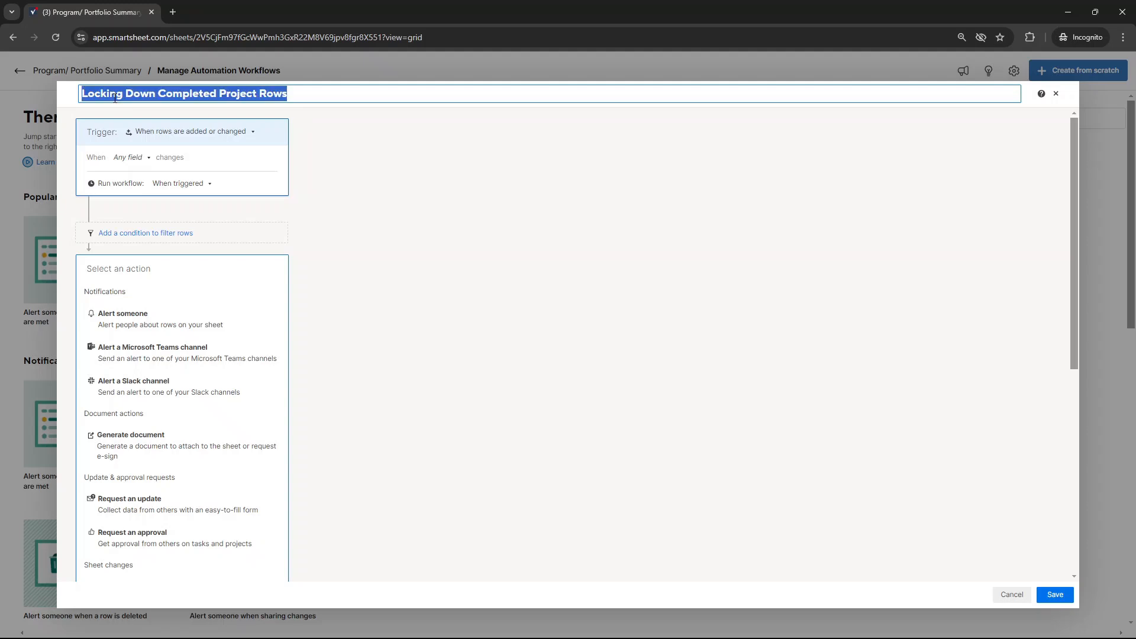
pyautogui.click(330, 158)
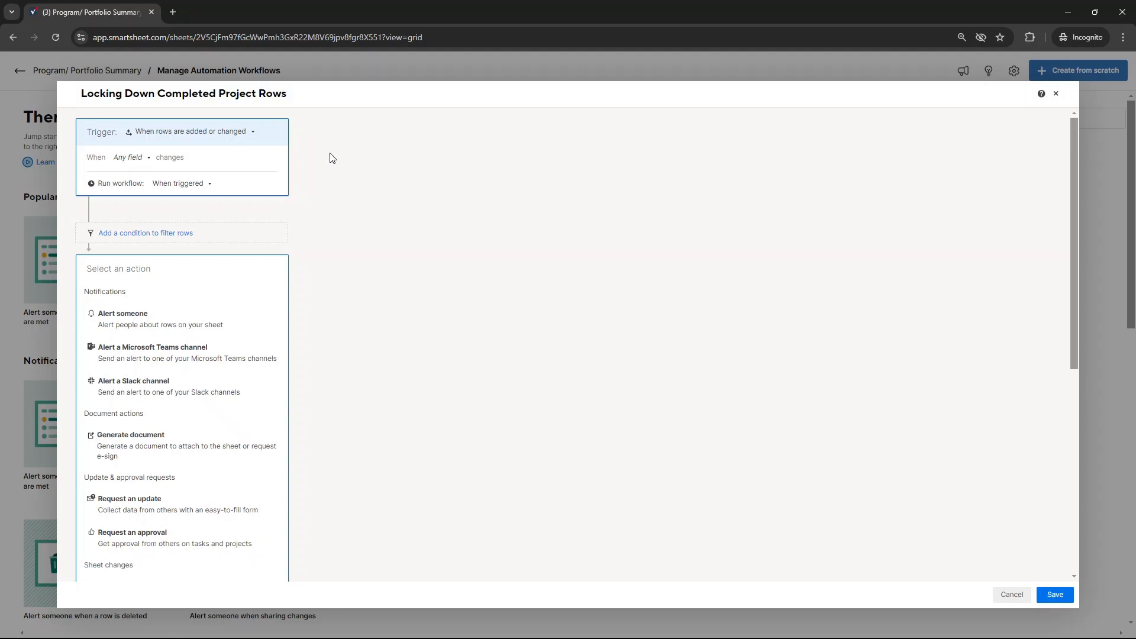
# - Set the workflow trigger to when rows are changed, watching the Project Status field
pyautogui.click(161, 136)
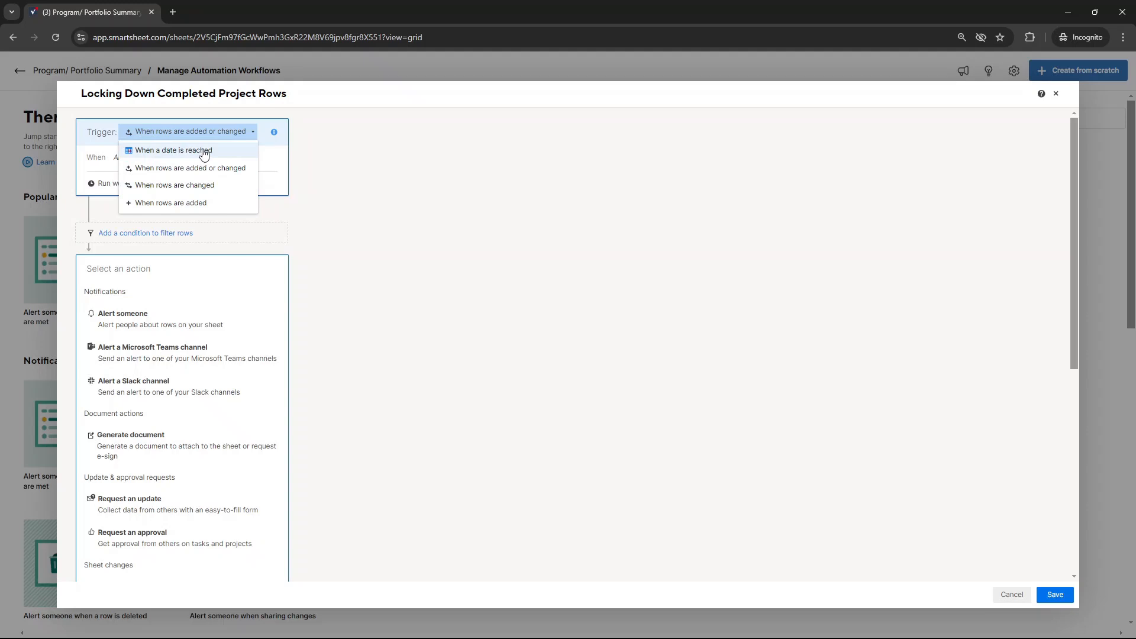
pyautogui.click(237, 186)
pyautogui.click(141, 160)
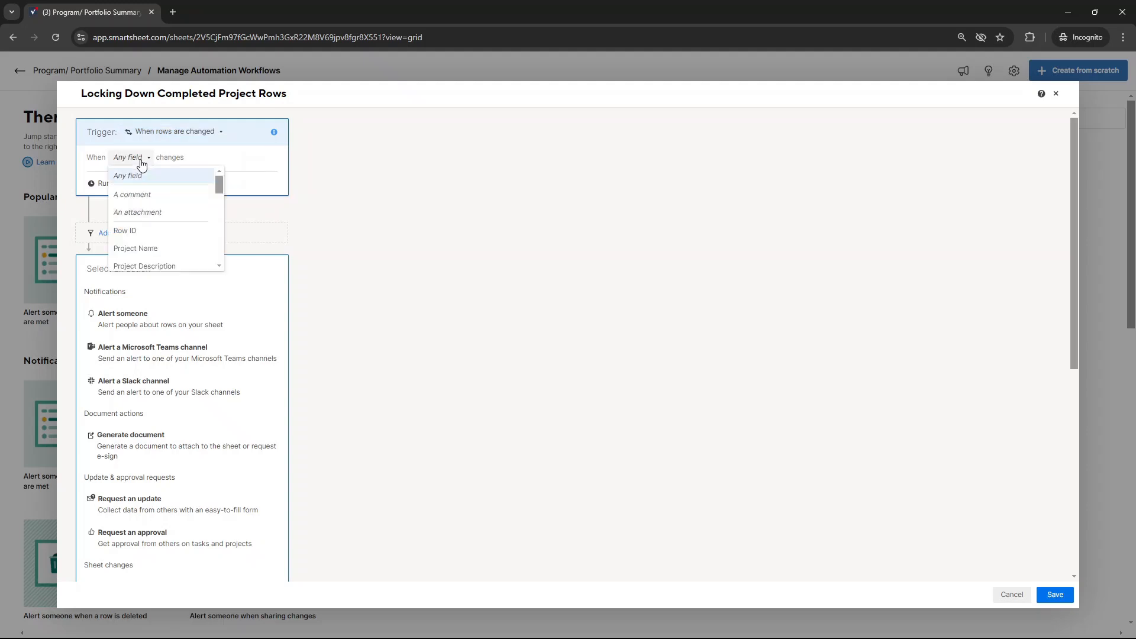
pyautogui.moveTo(220, 184); pyautogui.dragTo(218, 226)
pyautogui.click(201, 220)
# - Add Complete as a new value that Project Status must change to, and keep the workflow running when triggered
pyautogui.click(159, 178)
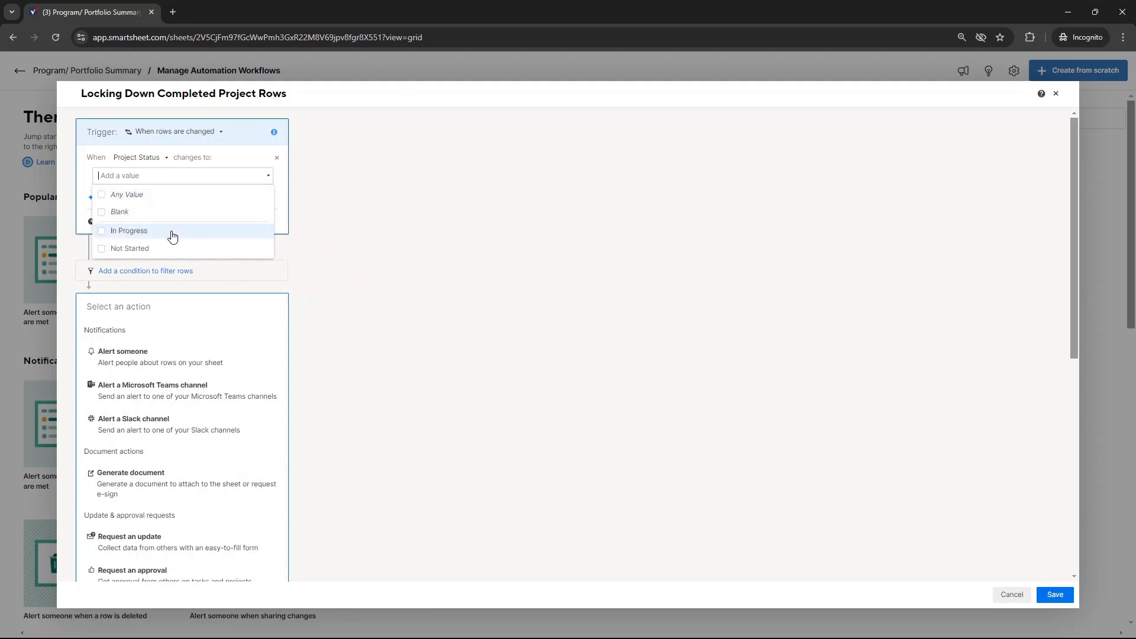
pyautogui.write('Complete')
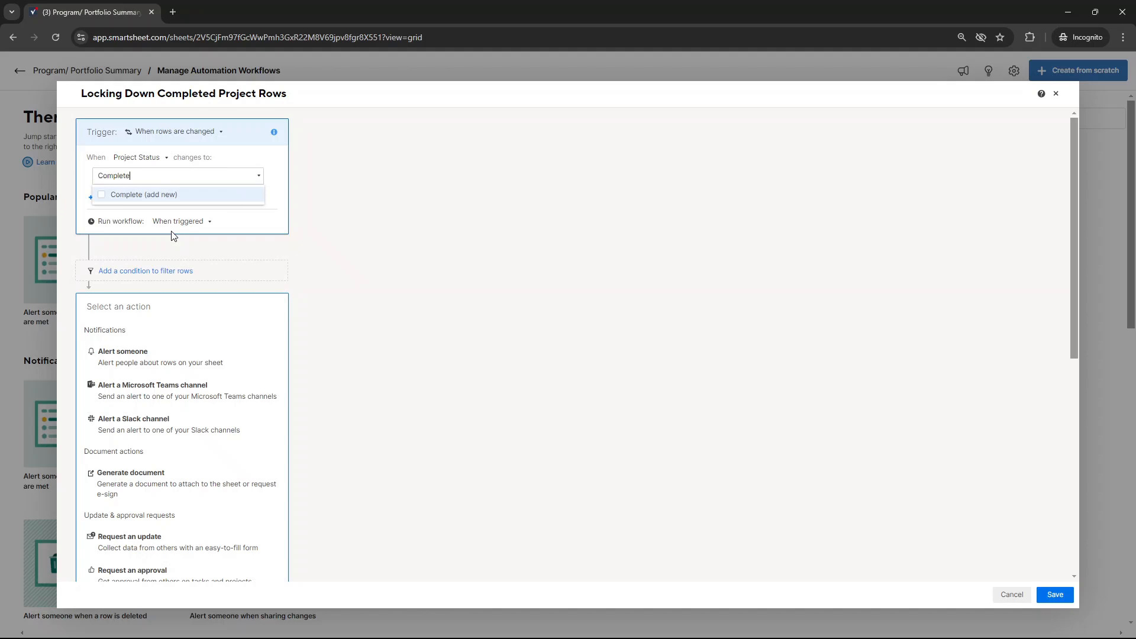
pyautogui.click(154, 194)
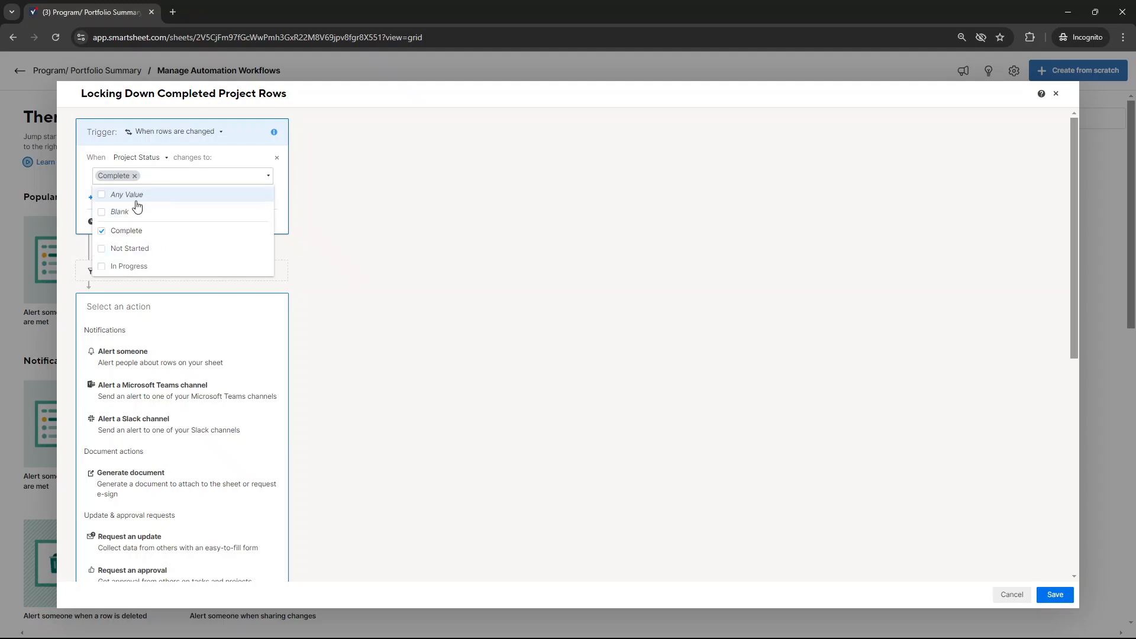
pyautogui.click(358, 217)
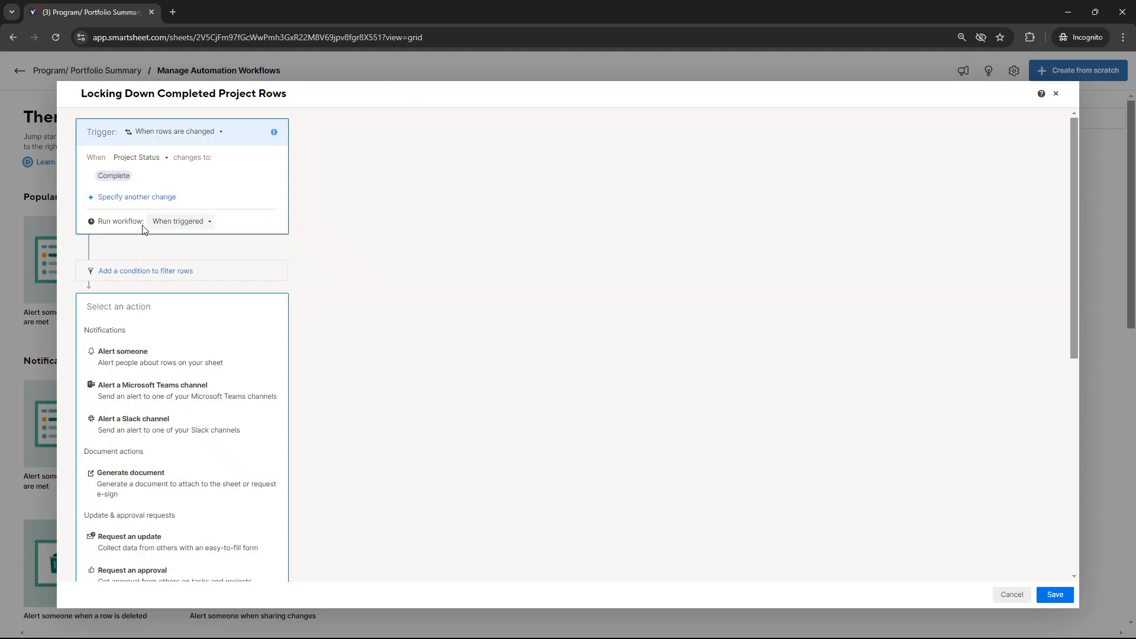
pyautogui.click(180, 222)
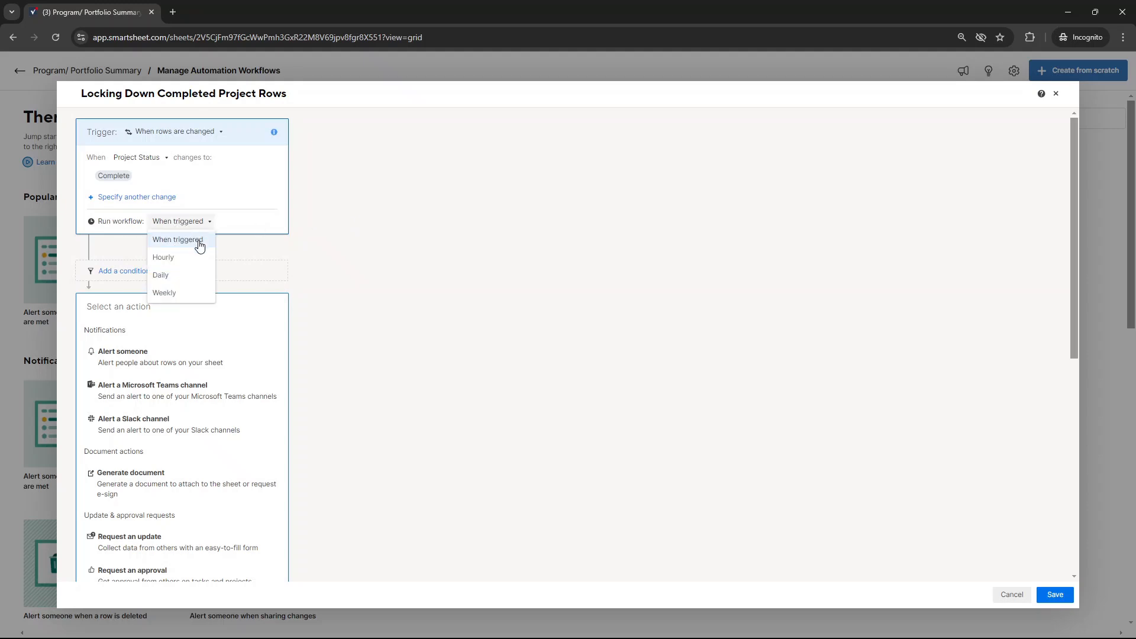
pyautogui.click(316, 291)
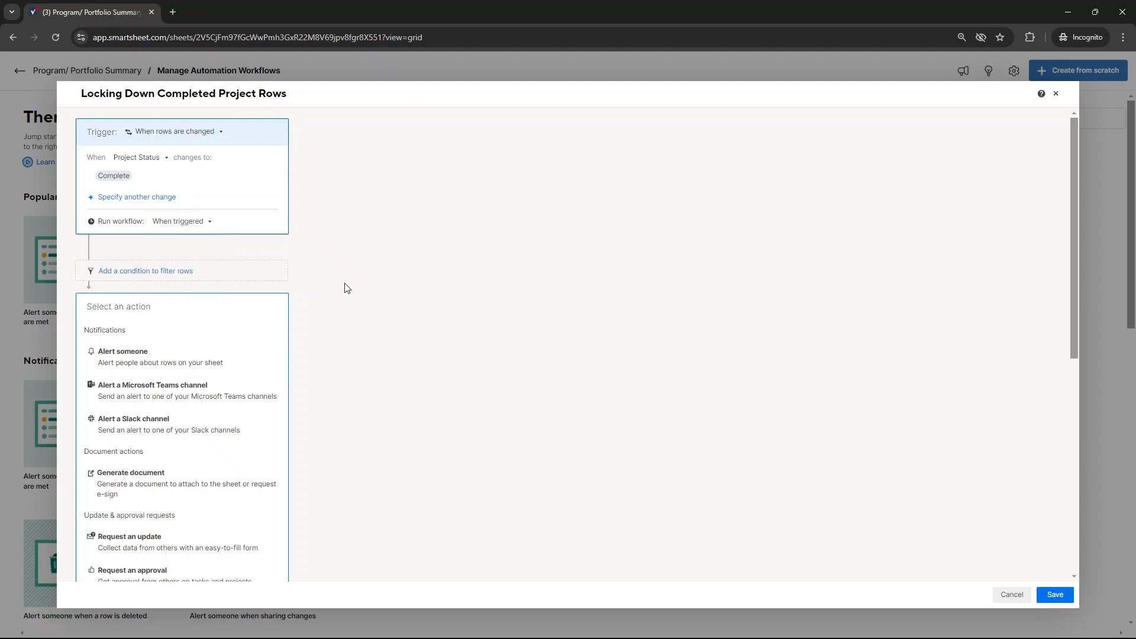
# - Add a condition that filters rows where Project Status contains "Complete"
pyautogui.click(182, 273)
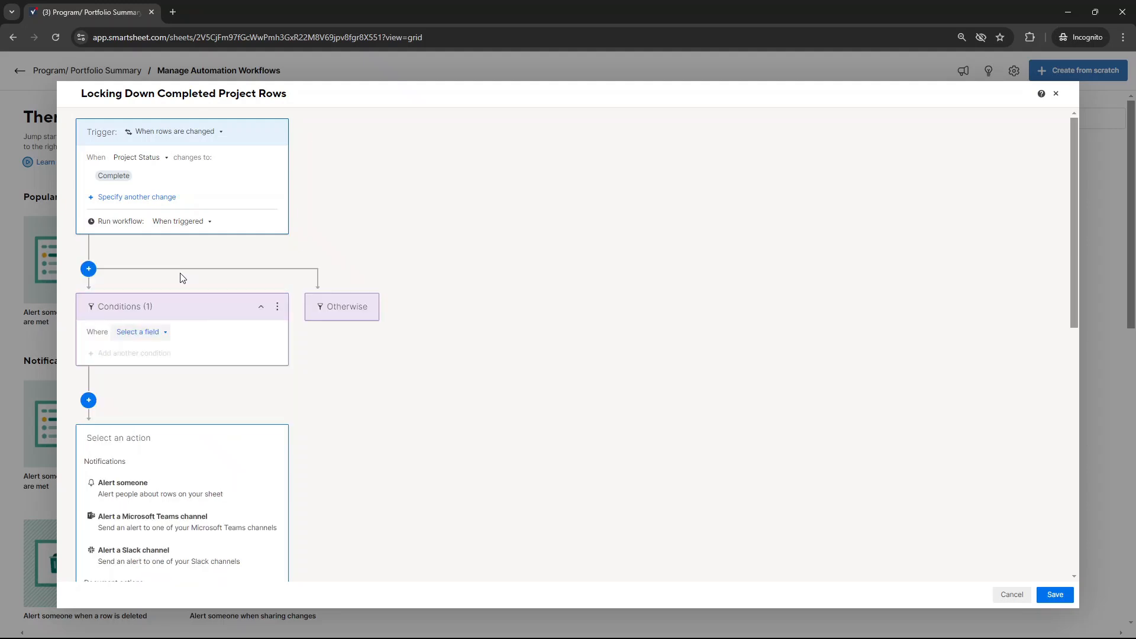
pyautogui.click(148, 332)
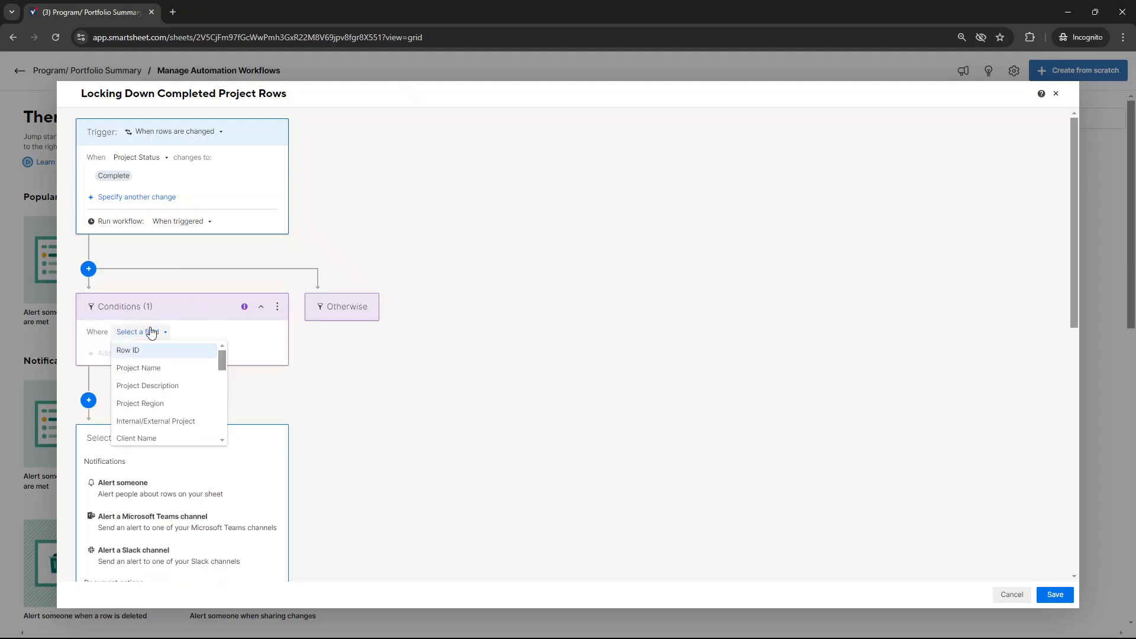
pyautogui.moveTo(222, 356); pyautogui.dragTo(226, 405)
pyautogui.click(218, 376)
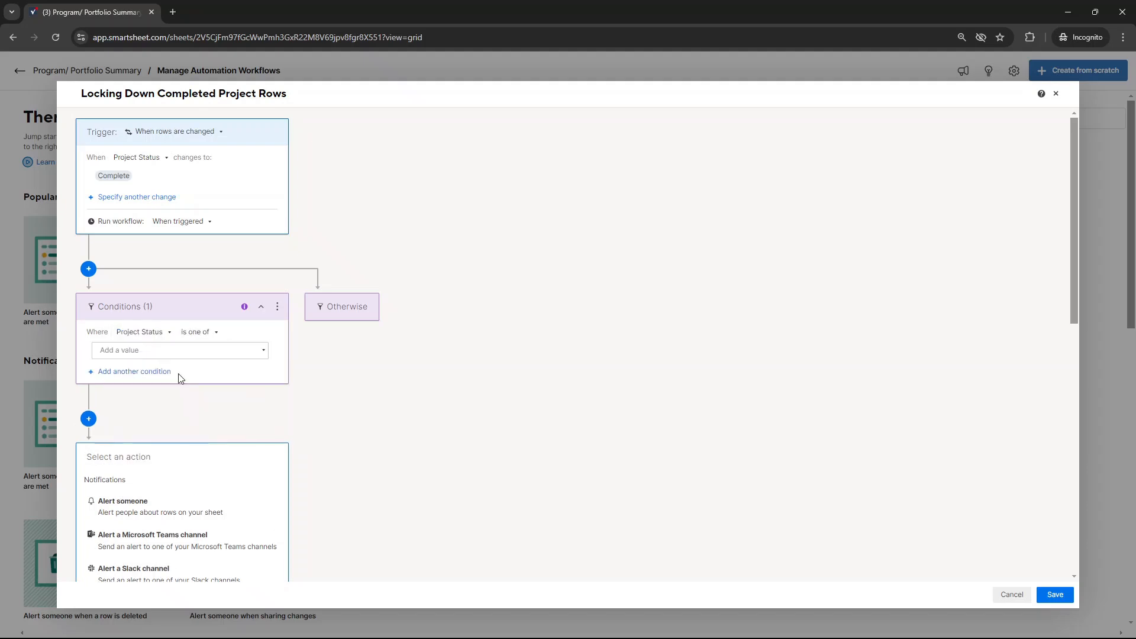
pyautogui.click(199, 336)
pyautogui.moveTo(281, 359); pyautogui.dragTo(281, 426)
pyautogui.click(195, 417)
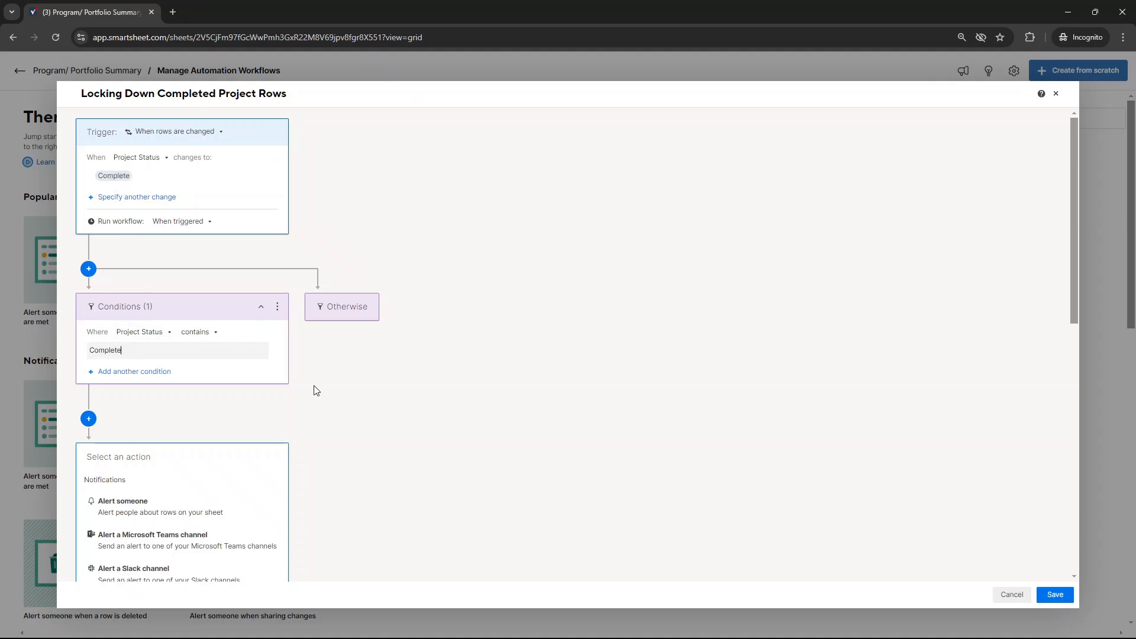
# - Choose Lock rows as the workflow's action
pyautogui.scroll(-4, 203, 370)
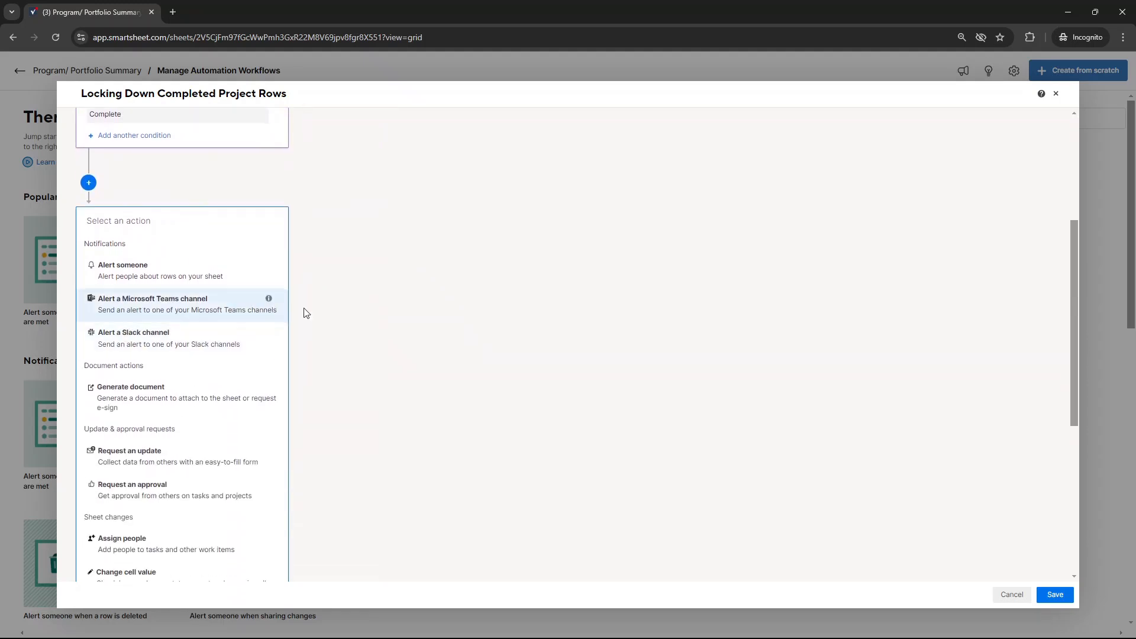
pyautogui.scroll(-3, 312, 310)
pyautogui.scroll(-1, 314, 311)
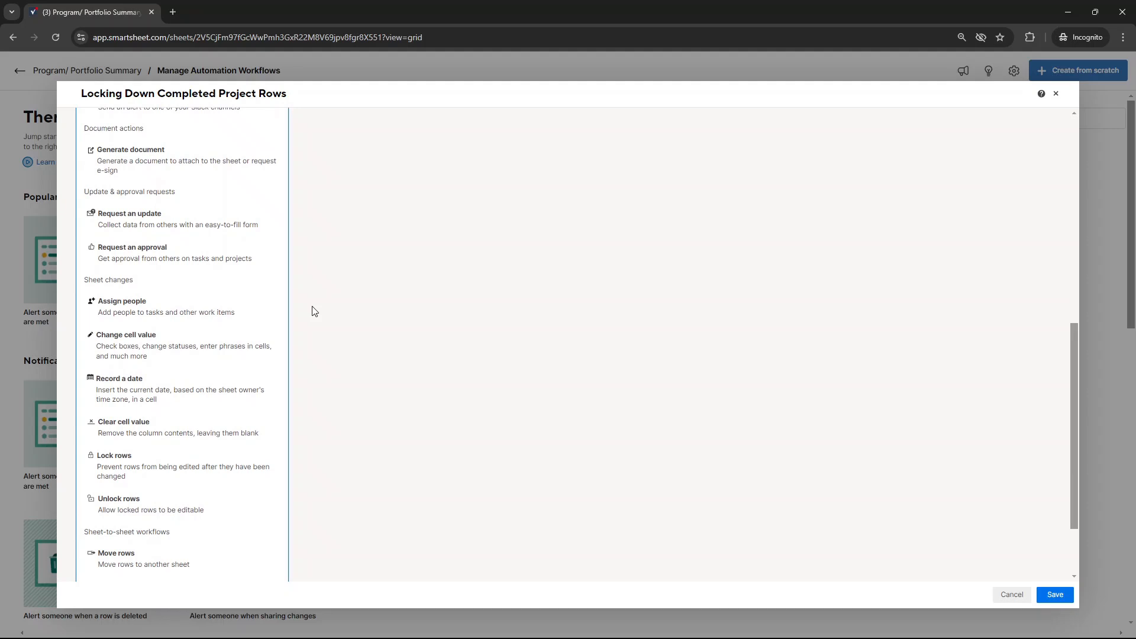
pyautogui.scroll(-1, 314, 312)
pyautogui.click(185, 411)
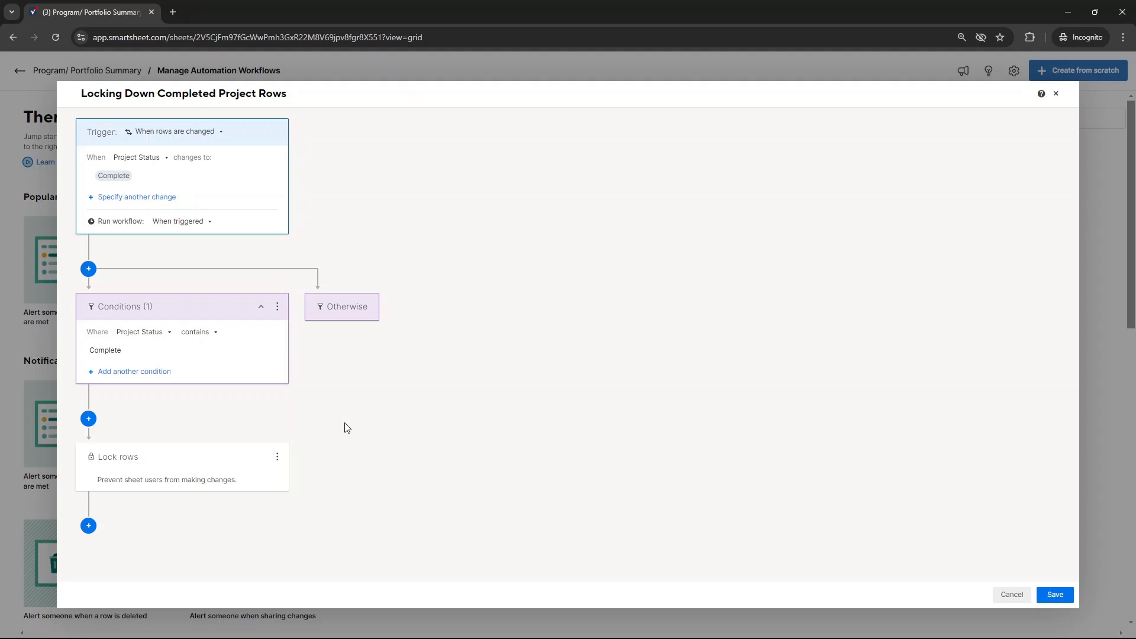
# - Reopen the choice of action for the Lock rows block and select Lock rows again
pyautogui.click(277, 456)
pyautogui.click(322, 465)
pyautogui.scroll(-5, 178, 468)
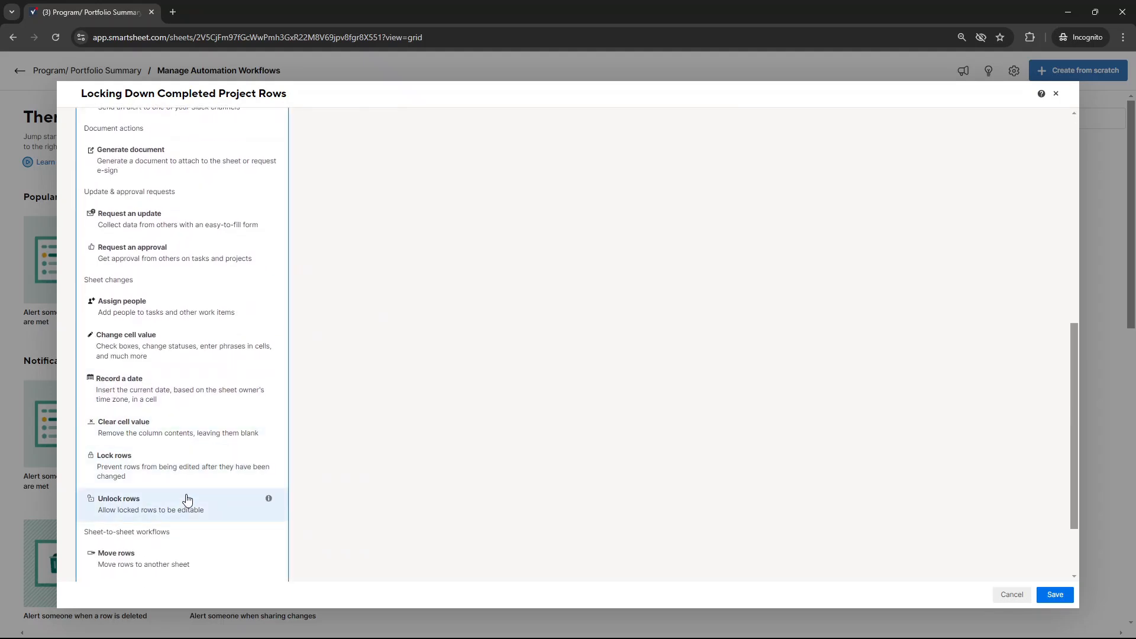
pyautogui.click(196, 473)
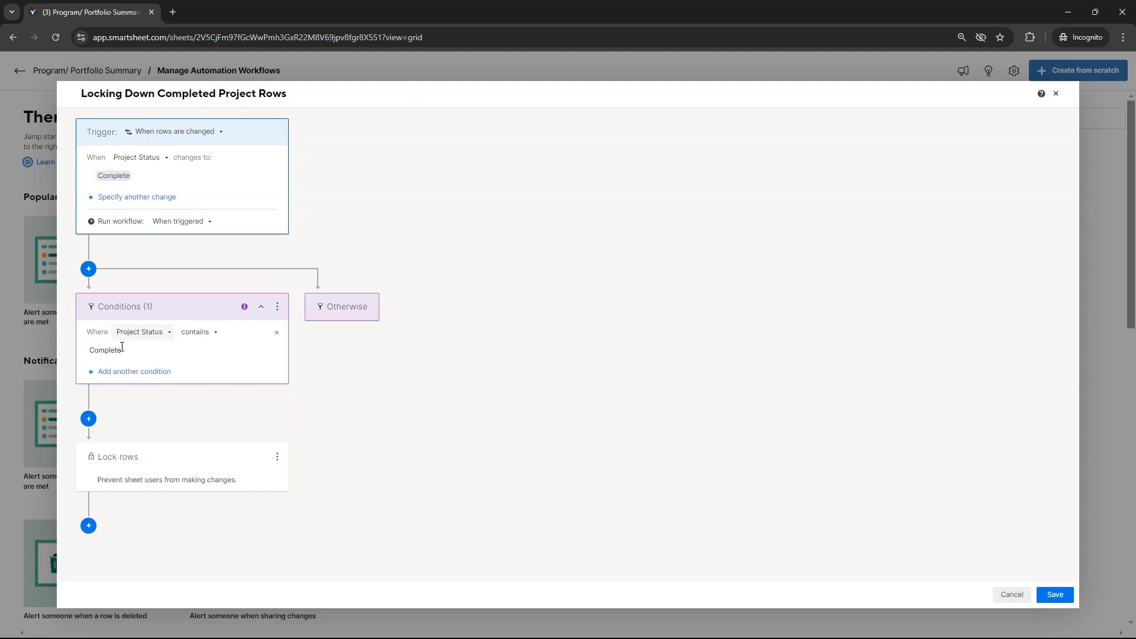
# - Save the automation workflow and show the further options of the saved workflow
pyautogui.click(1056, 597)
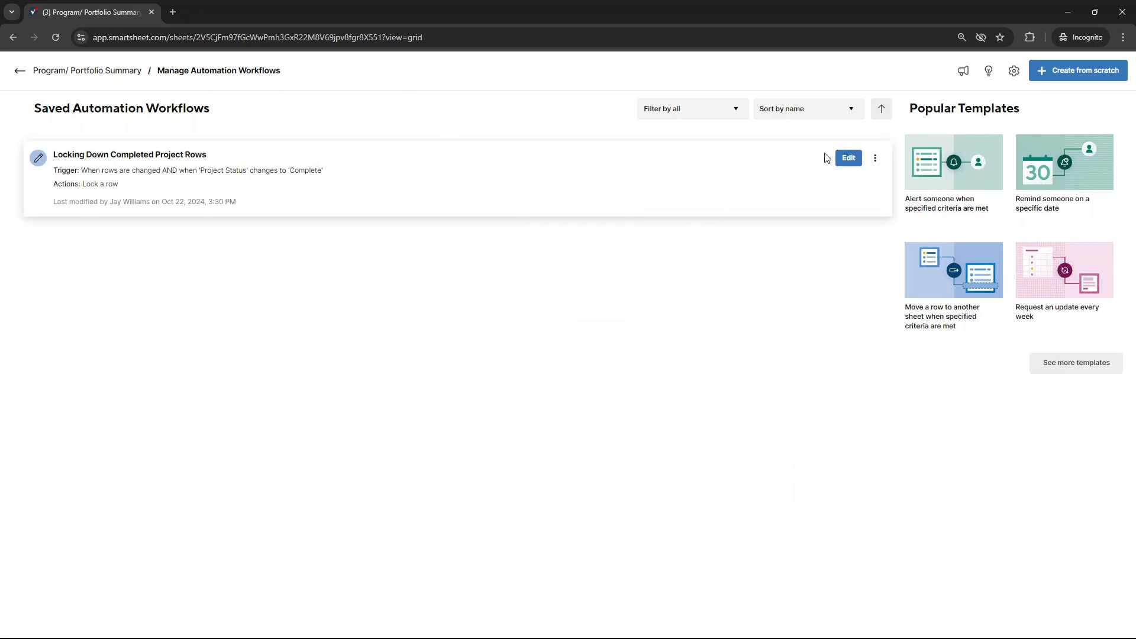
pyautogui.click(875, 160)
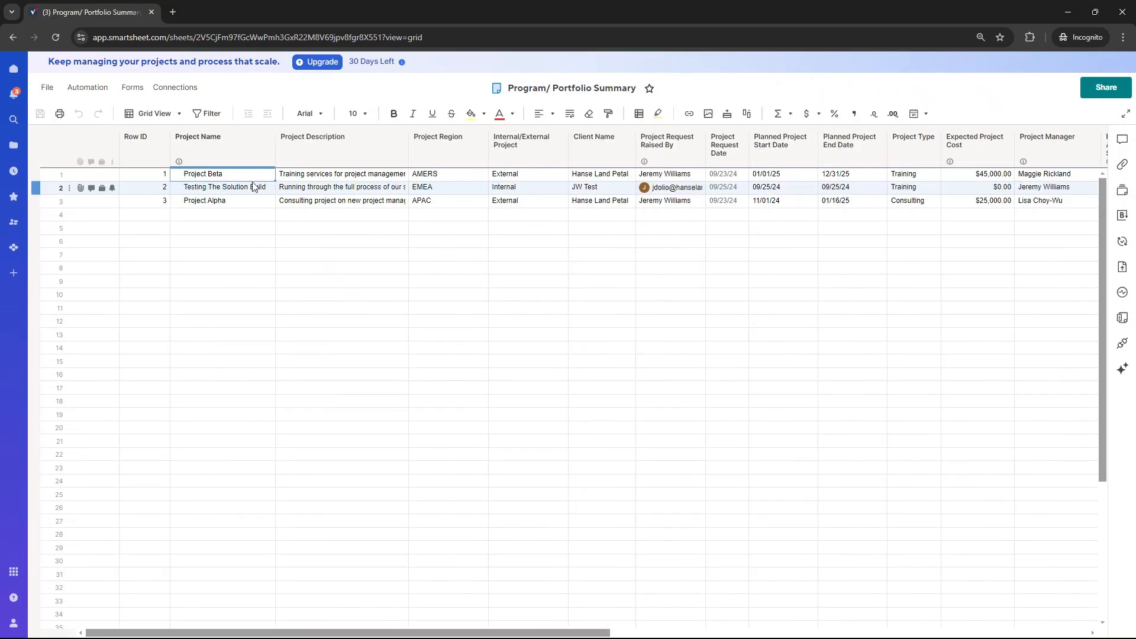
# - Return to the sheet, set Project Alpha's Project Status to Complete, and save the sheet
pyautogui.click(254, 186)
pyautogui.press('Right')
pyautogui.press('Right')
pyautogui.press('Right')
pyautogui.press('Right')
pyautogui.press('Right')
pyautogui.press('Right')
pyautogui.press('Right')
pyautogui.press('Right')
pyautogui.press('Right')
pyautogui.press('Right')
pyautogui.press('Right')
pyautogui.press('Right')
pyautogui.press('Right')
pyautogui.press('Right')
pyautogui.press('Right')
pyautogui.press('Right')
pyautogui.press('Right')
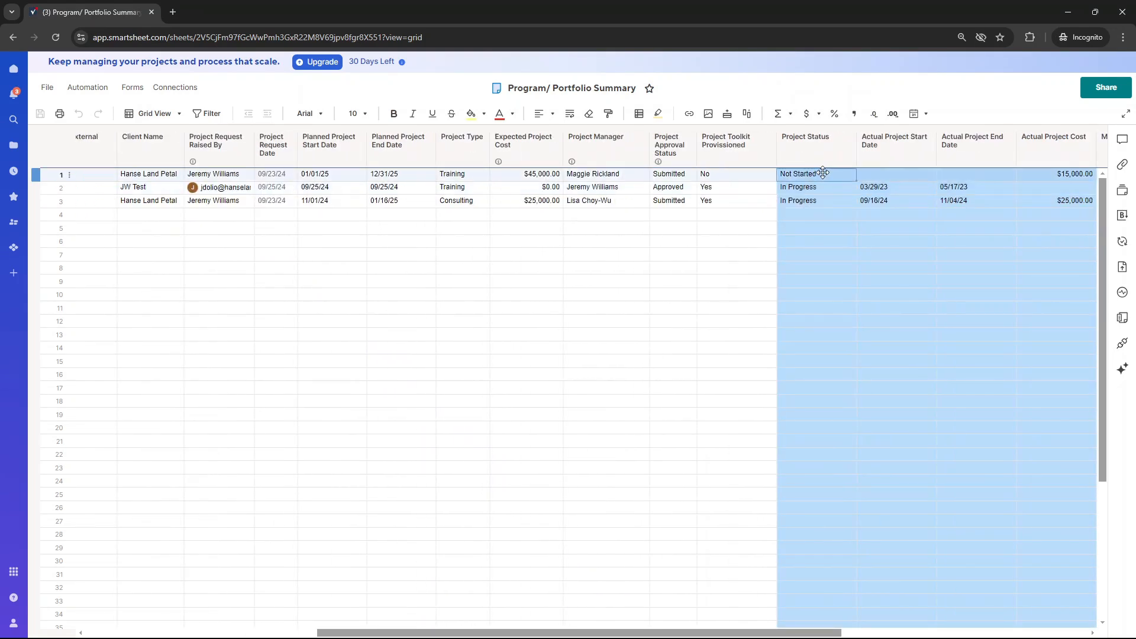
pyautogui.click(835, 199)
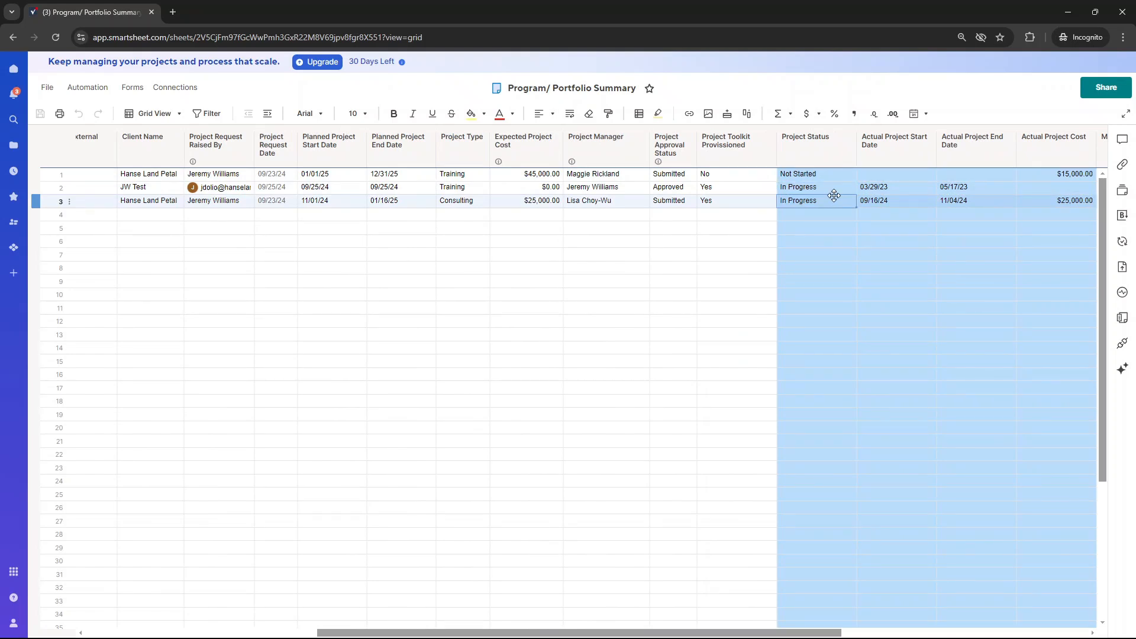
pyautogui.write('Complete')
pyautogui.press('Return')
pyautogui.hotkey('ctrl', 's')
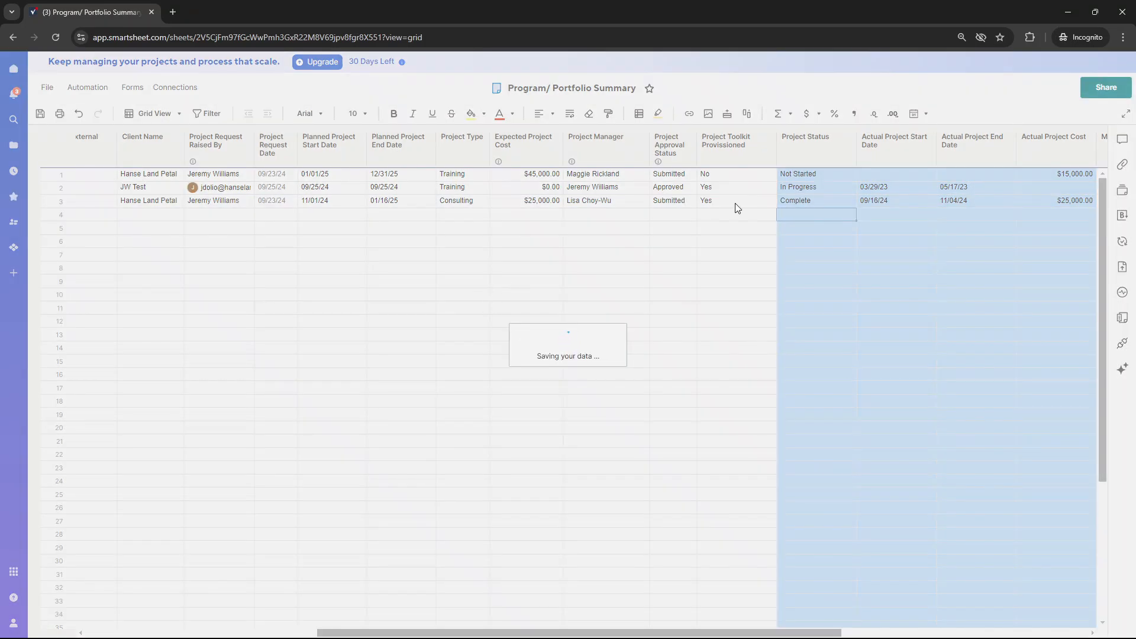
# - Go back to the Row ID cell of Project Alpha's row and check the row's indicators for a lock
pyautogui.click(766, 199)
pyautogui.press('Left')
pyautogui.press('Left')
pyautogui.press('Left')
pyautogui.press('Left')
pyautogui.press('Left')
pyautogui.press('Left')
pyautogui.press('Left')
pyautogui.press('Left')
pyautogui.press('Left')
pyautogui.press('Left')
pyautogui.press('Left')
pyautogui.press('Left')
pyautogui.press('Left')
pyautogui.press('Left')
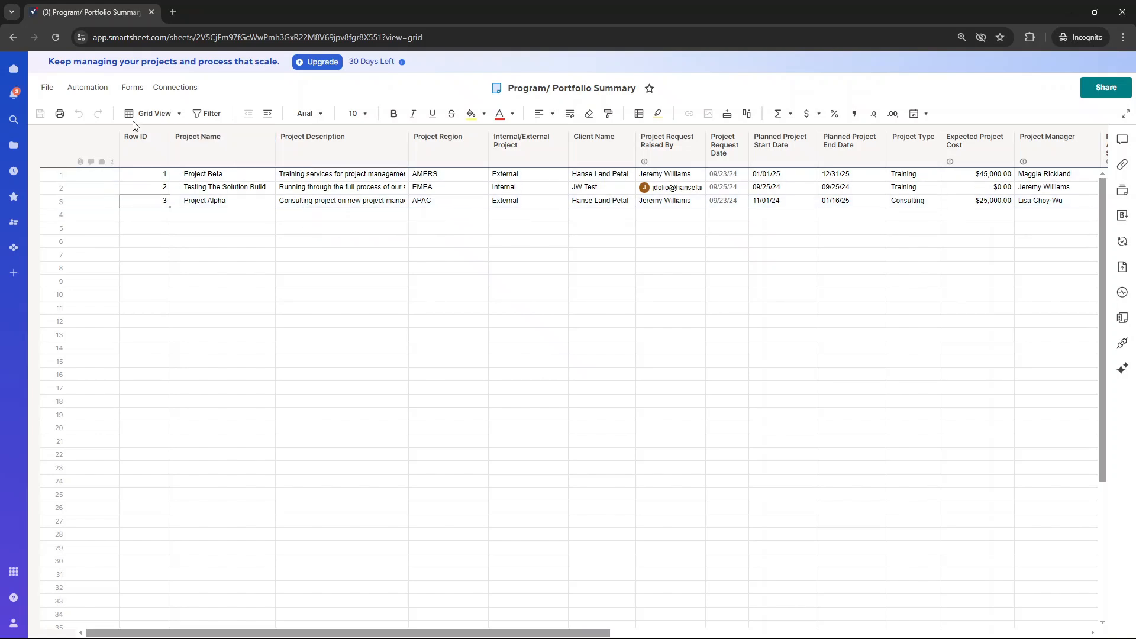
# - Manually run the saved Locking Down Completed Project Rows workflow on the entire sheet and dismiss the confirmation
pyautogui.click(88, 87)
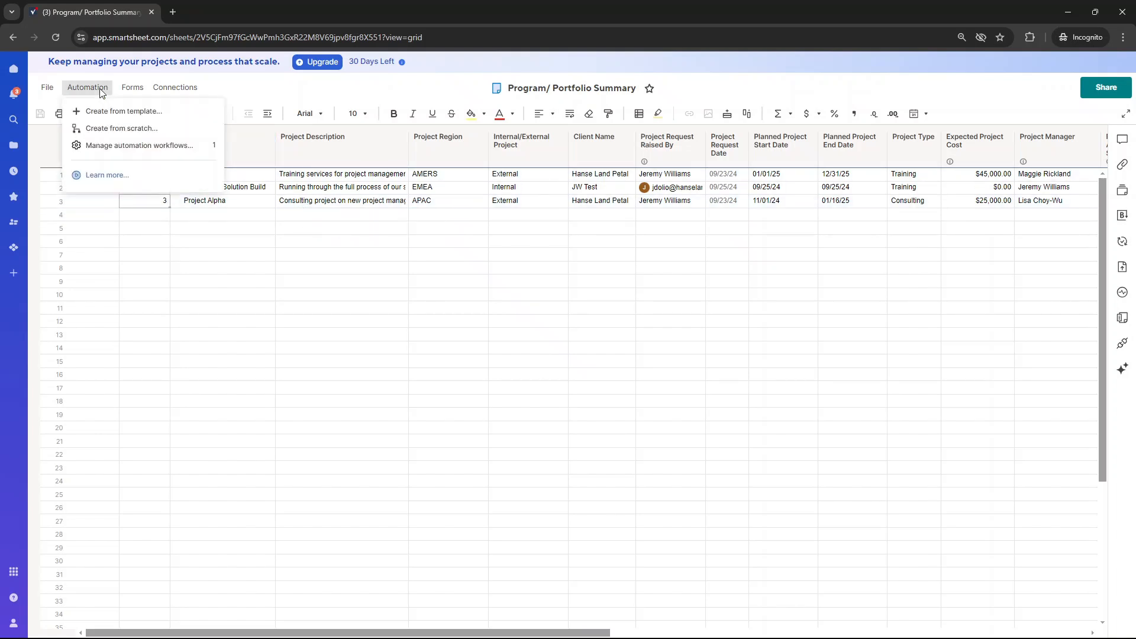
pyautogui.click(139, 146)
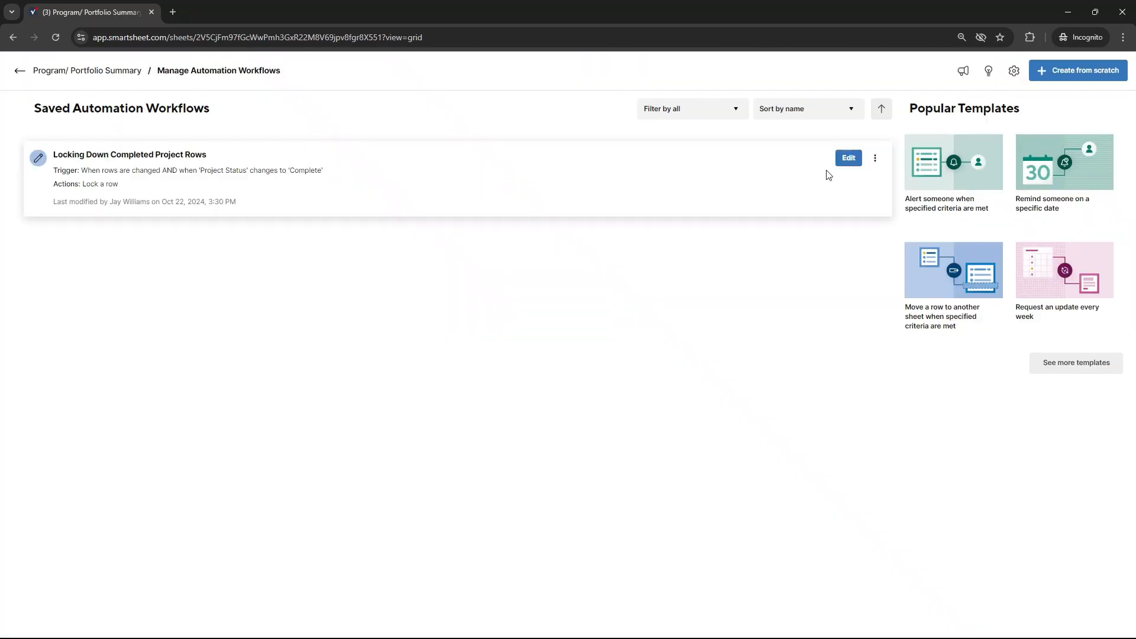
pyautogui.click(875, 159)
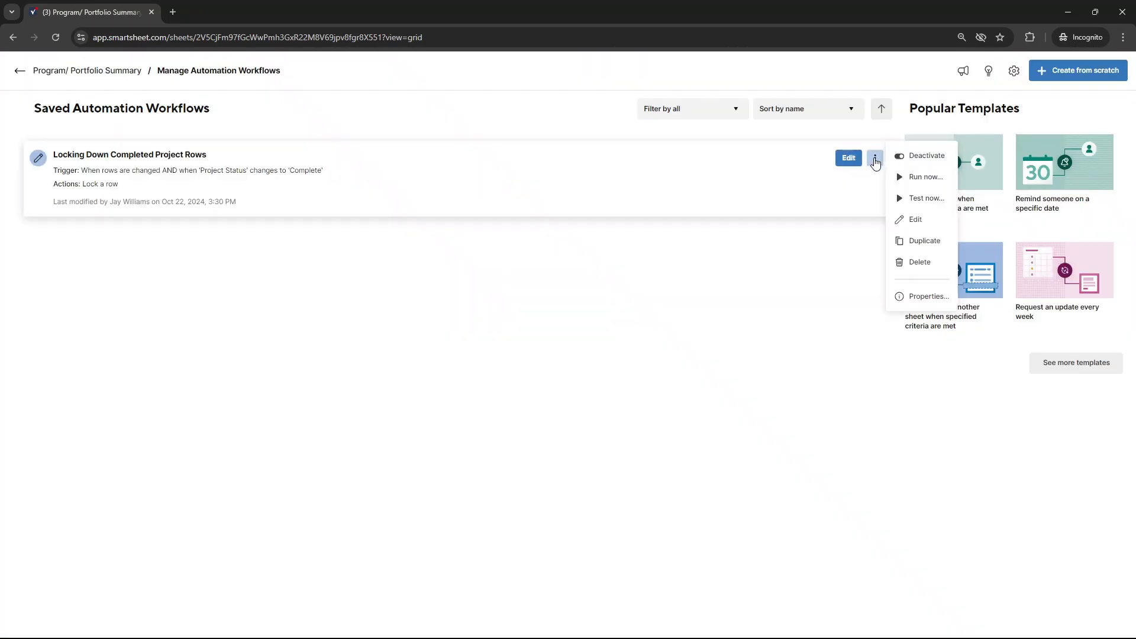
pyautogui.click(924, 197)
pyautogui.click(442, 199)
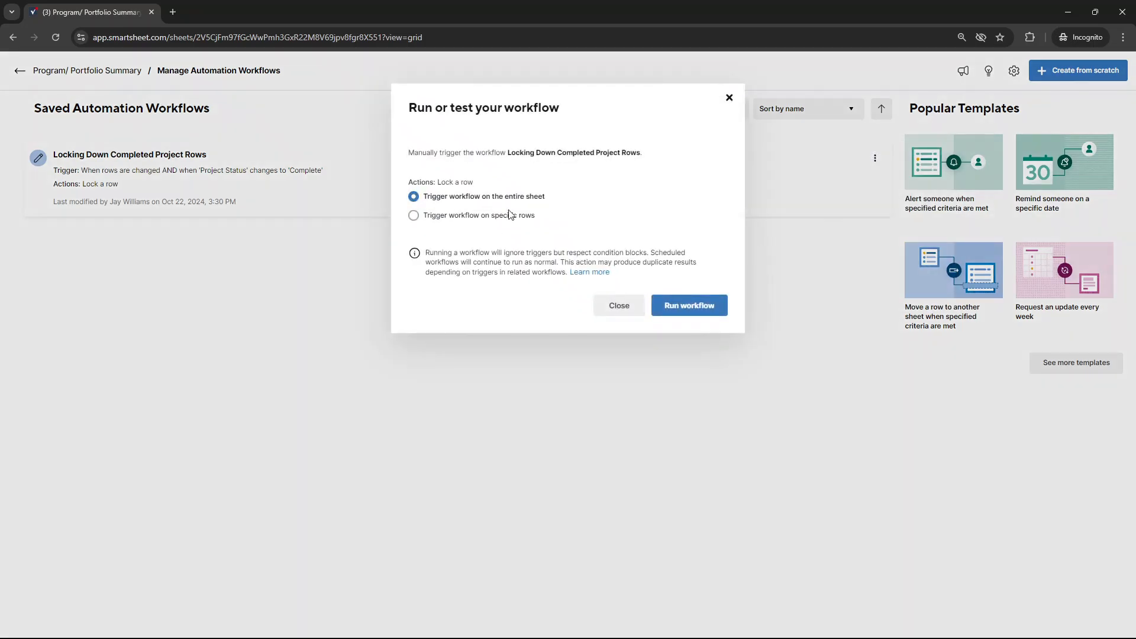
pyautogui.click(694, 307)
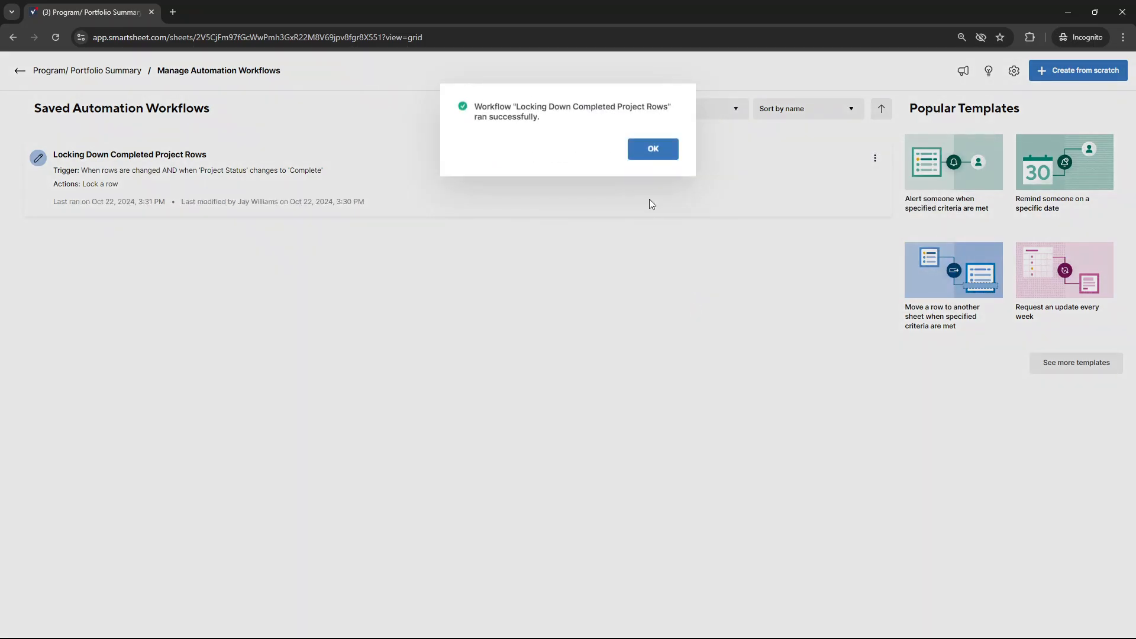
pyautogui.click(651, 147)
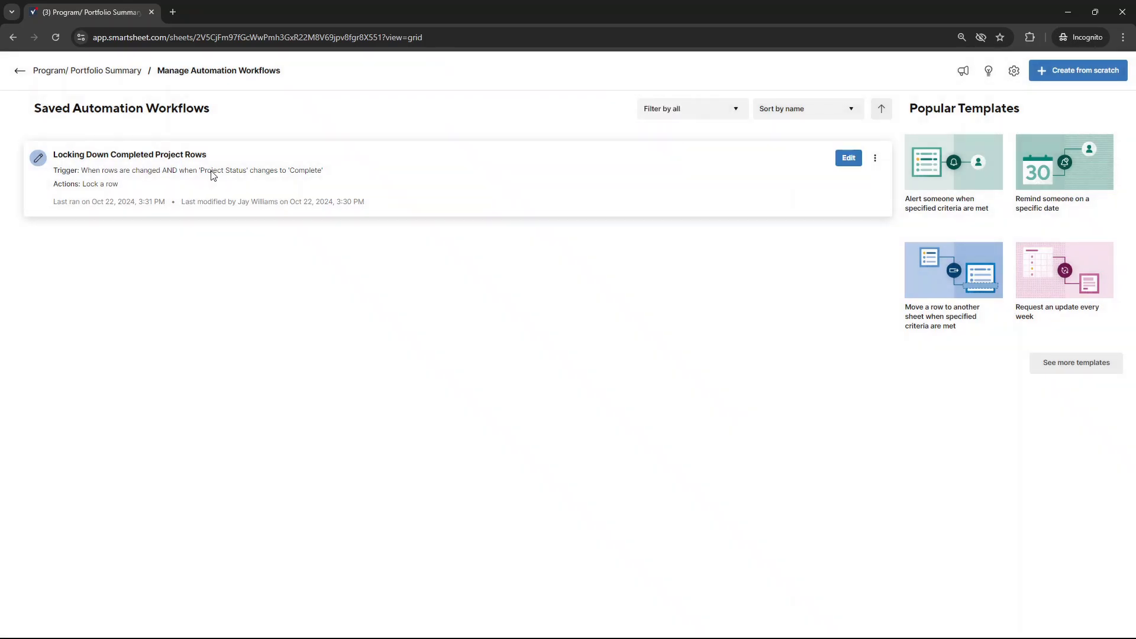
# - Return to the Program/ Portfolio Summary sheet and refresh it to load the workflow's changes
pyautogui.click(88, 70)
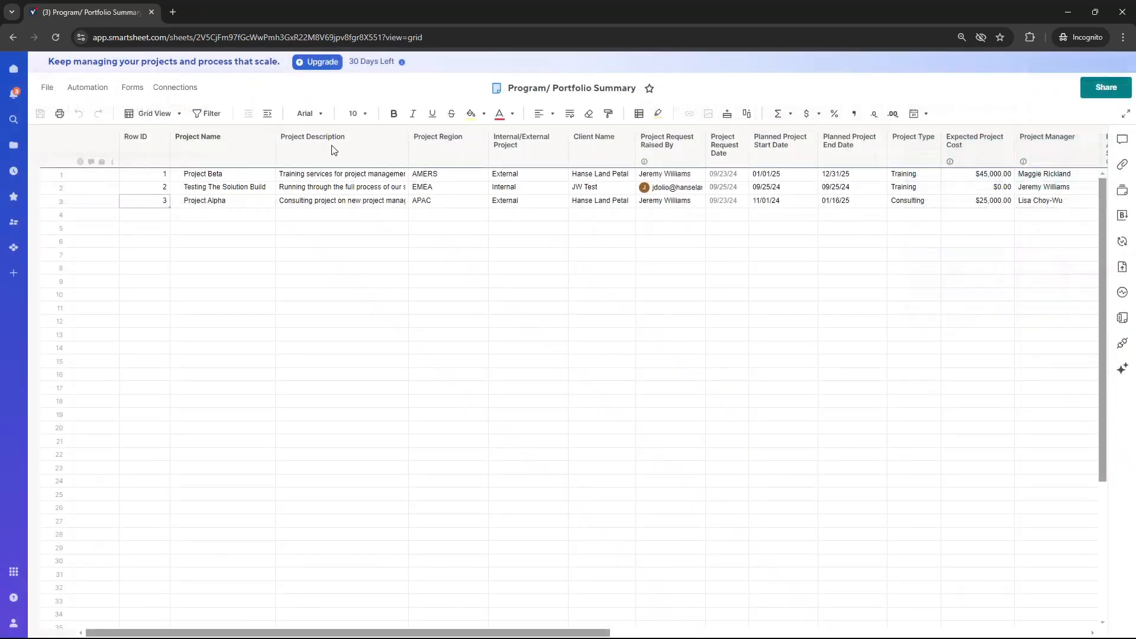
pyautogui.click(306, 33)
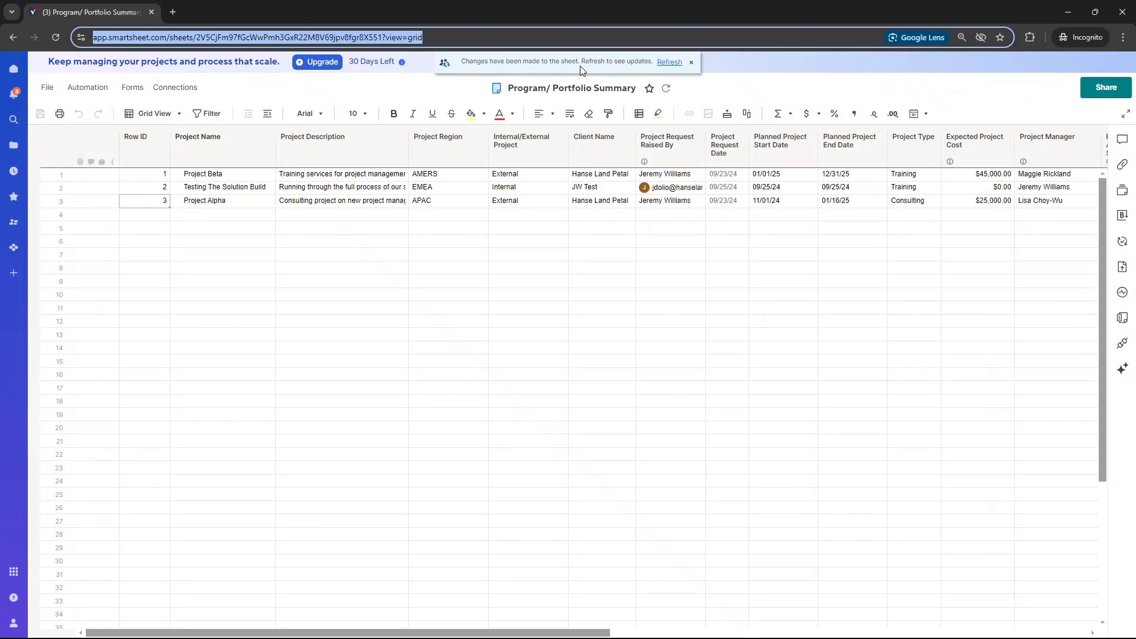
pyautogui.click(670, 62)
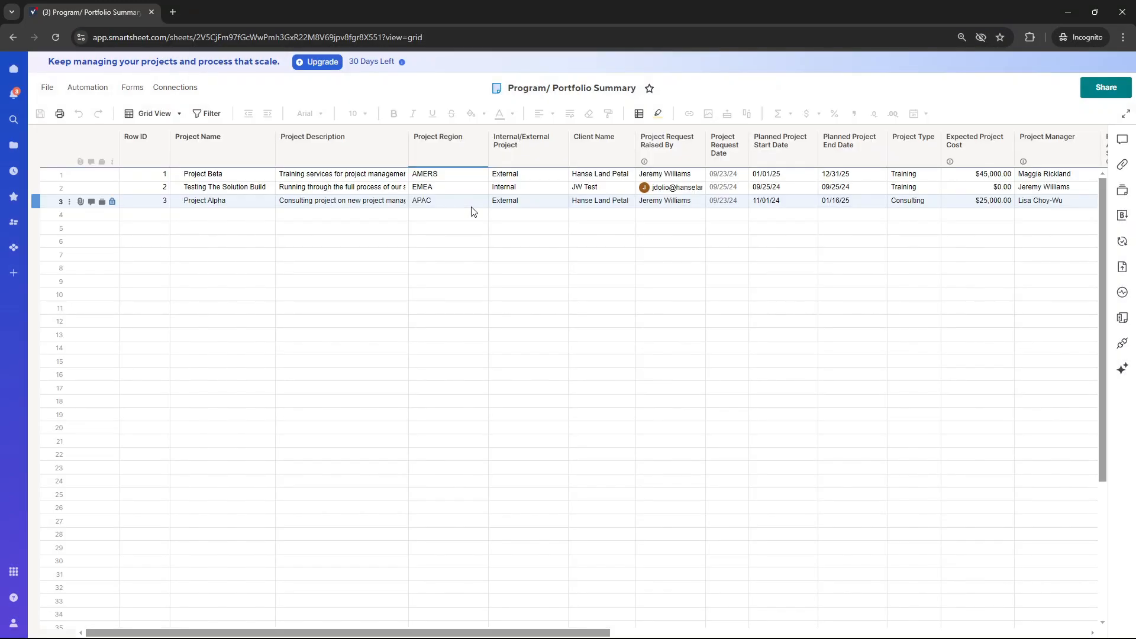
# - Examine Project Alpha's row from the Project Description across to its Project Status and actual project dates
pyautogui.click(280, 201)
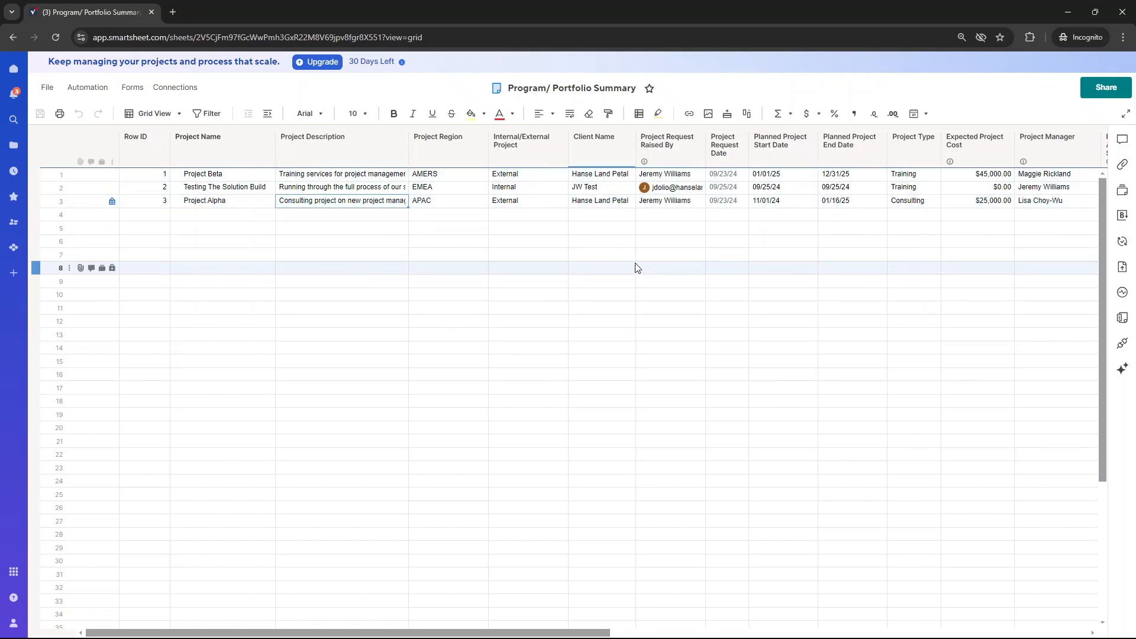
pyautogui.press('Right')
pyautogui.press('Right')
pyautogui.press('Right')
pyautogui.press('Right')
pyautogui.press('Right')
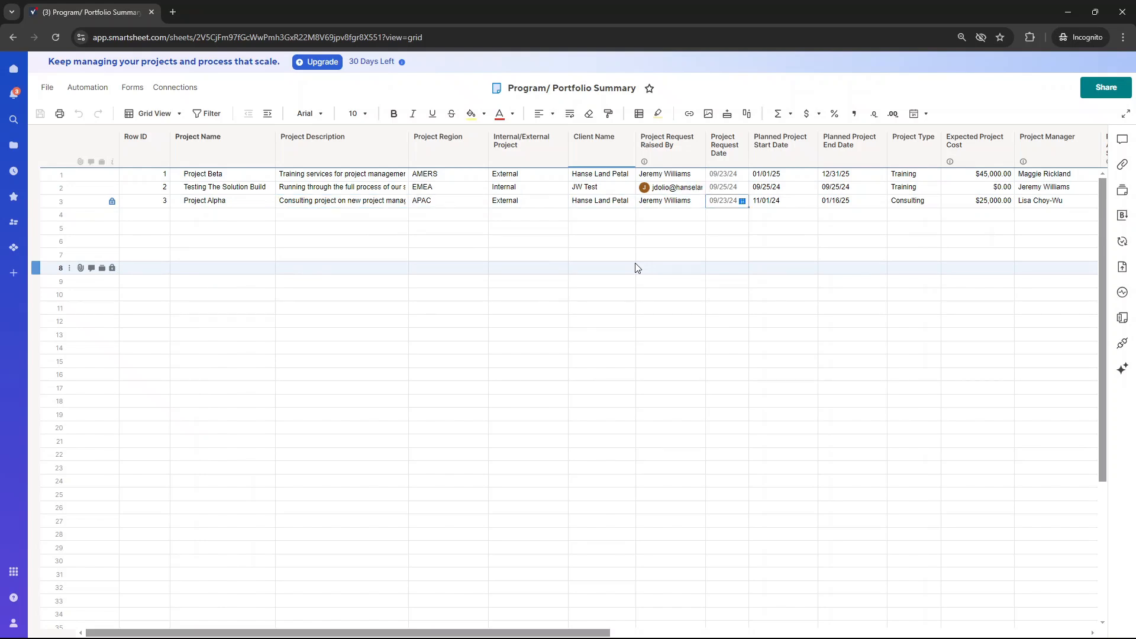
pyautogui.press('Right')
pyautogui.press('Right')
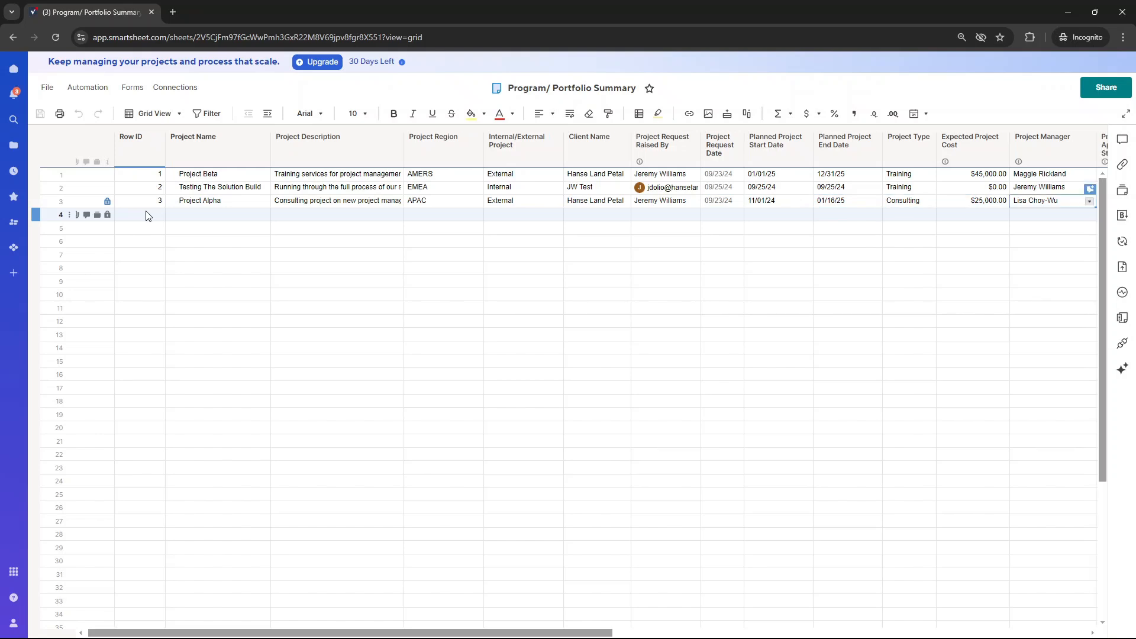
pyautogui.click(251, 211)
pyautogui.press('Up')
pyautogui.press('Right')
pyautogui.press('Right')
pyautogui.press('Right')
pyautogui.press('Right')
pyautogui.press('Right')
pyautogui.press('Right')
pyautogui.press('Right')
pyautogui.press('Right')
pyautogui.press('Right')
pyautogui.press('Right')
pyautogui.press('Right')
pyautogui.press('Right')
pyautogui.press('Right')
pyautogui.press('Right')
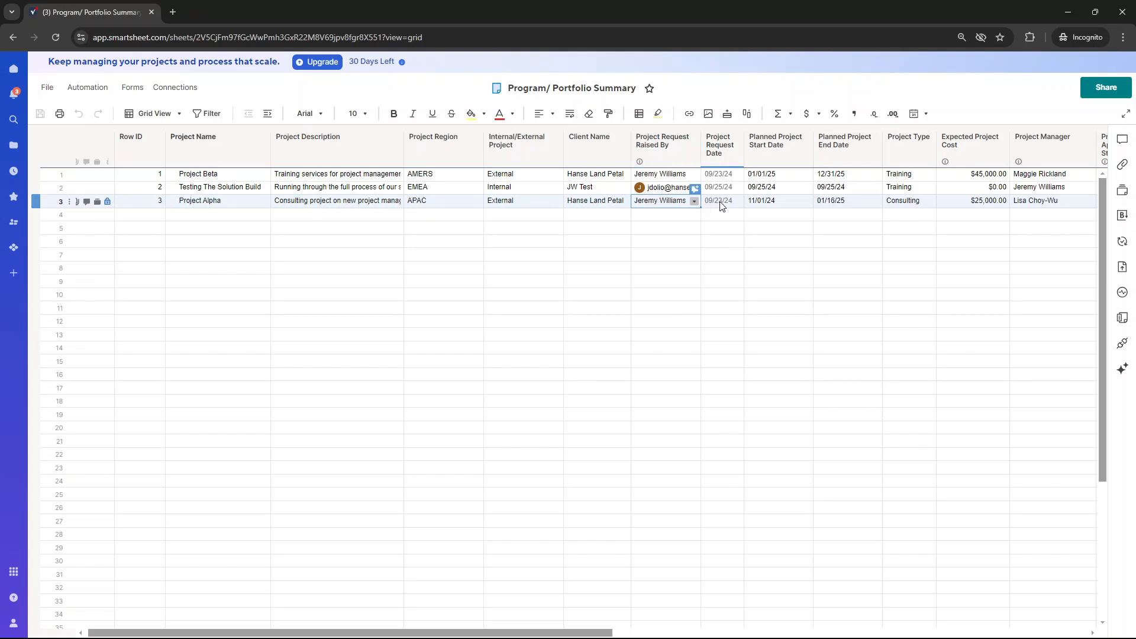
pyautogui.hotkey('ctrl', 'space')
pyautogui.hotkey('shift', 'Right')
pyautogui.hotkey('shift', 'Right')
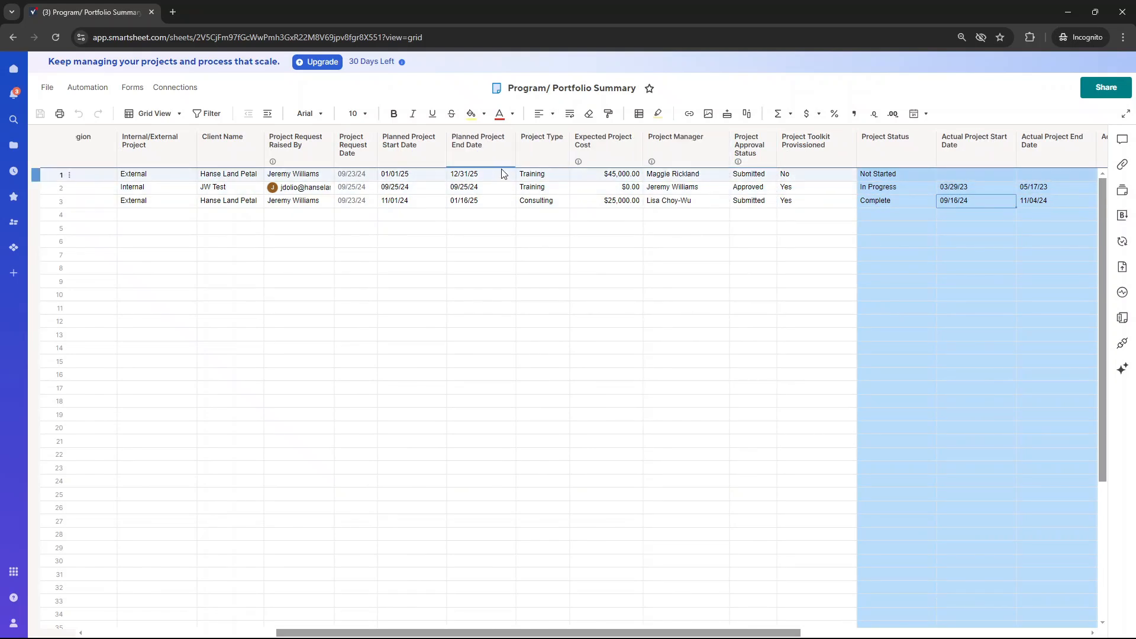
# - Return to the Row ID cell of Project Alpha's row and review the lock indicator beside it
pyautogui.press('Left')
pyautogui.press('Left')
pyautogui.press('Left')
pyautogui.press('Left')
pyautogui.press('Left')
pyautogui.press('Left')
pyautogui.press('Left')
pyautogui.press('Left')
pyautogui.press('Left')
pyautogui.press('Left')
pyautogui.press('Left')
pyautogui.press('Left')
pyautogui.press('Left')
pyautogui.press('Left')
pyautogui.press('Left')
pyautogui.press('Left')
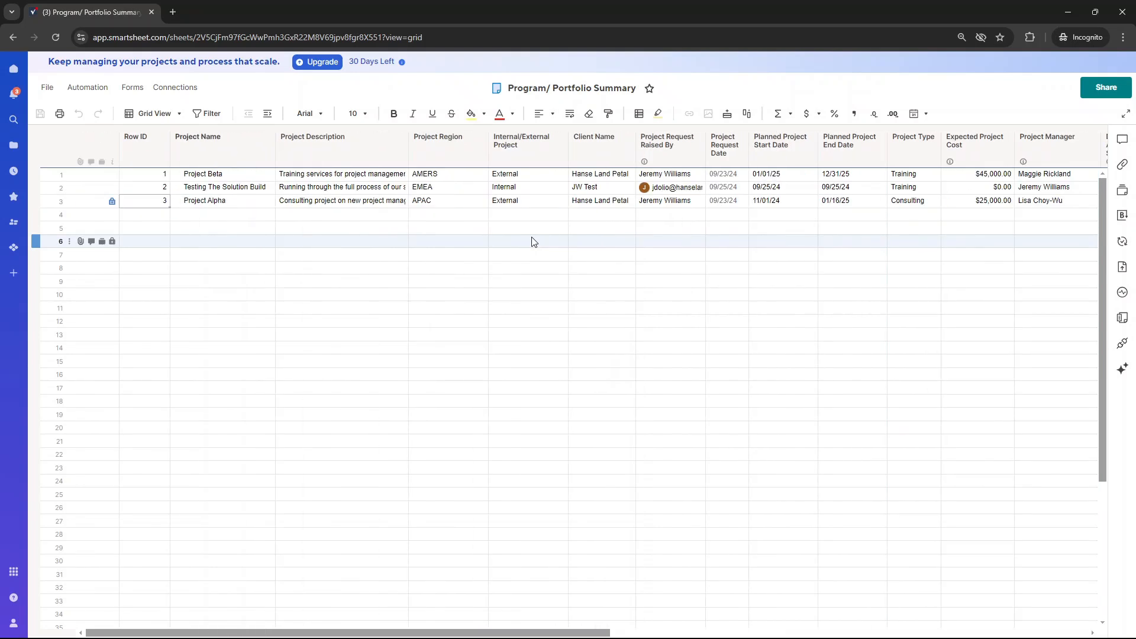